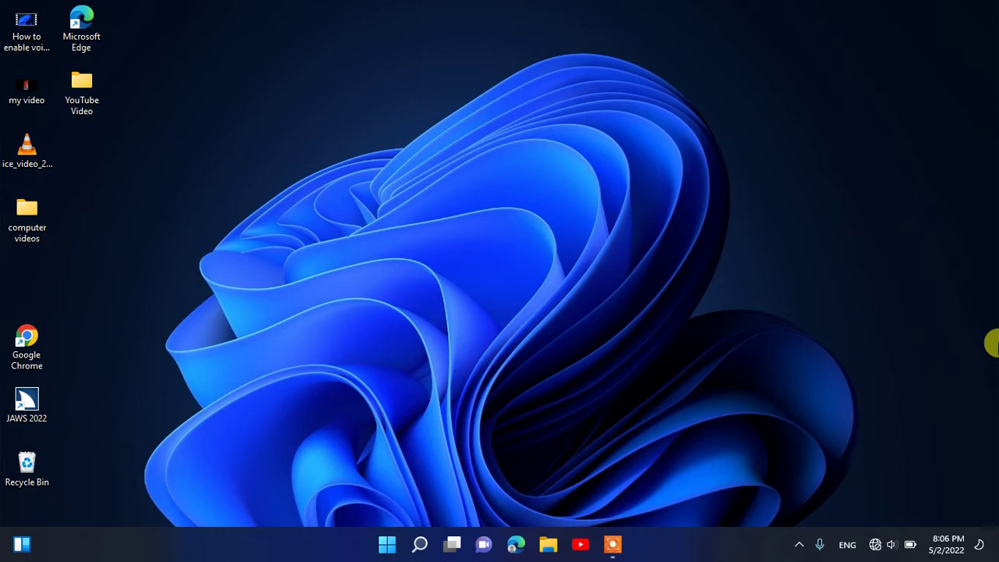
Step: Open the Control Panel by running the control command from the Run dialog
{"action": "key", "text": "super+r"}
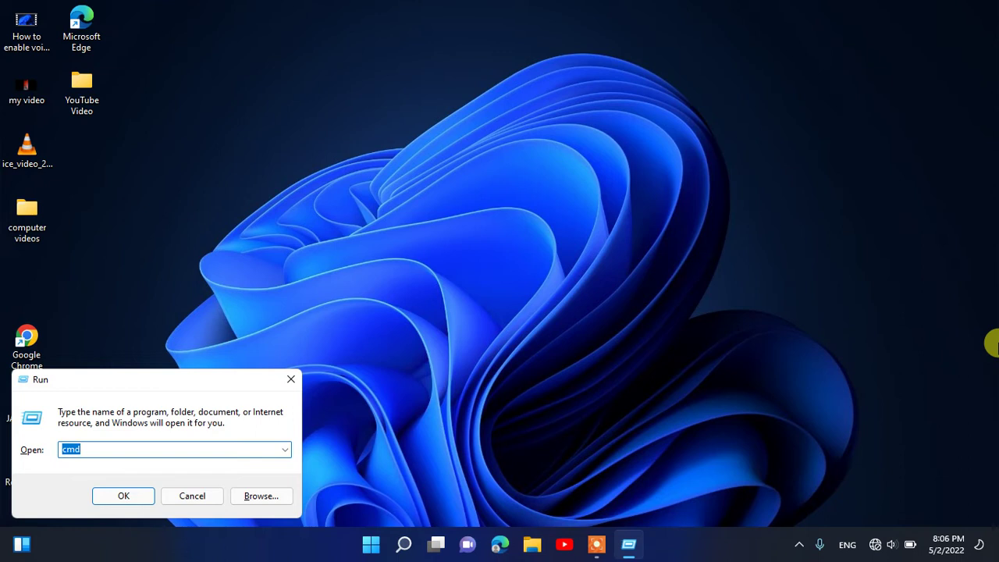
{"action": "type", "text": "control"}
{"action": "key", "text": "Return"}
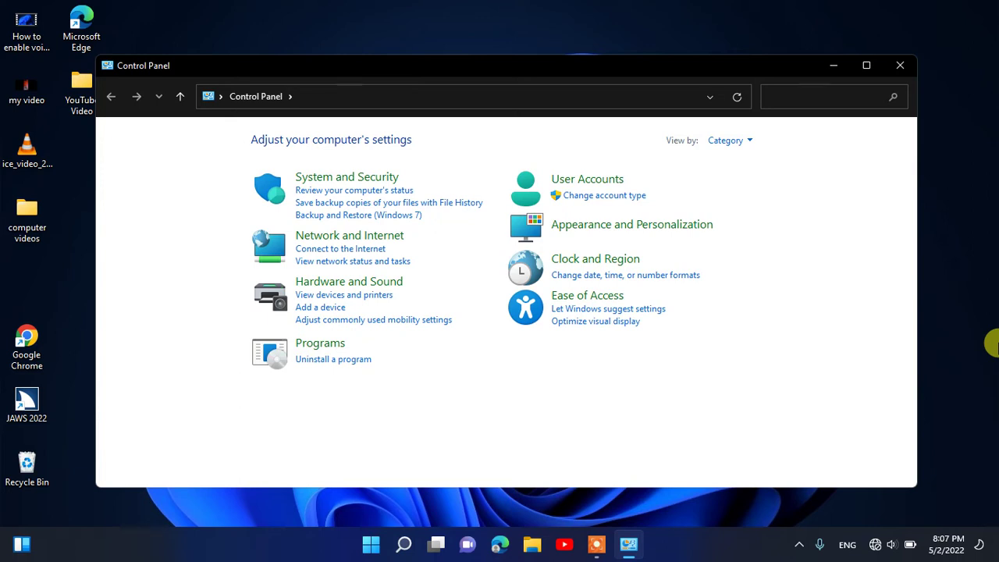
Step: Search the Control Panel for "uni" and open the Uninstall a program page
{"action": "type", "text": "uni"}
{"action": "key", "text": "Tab"}
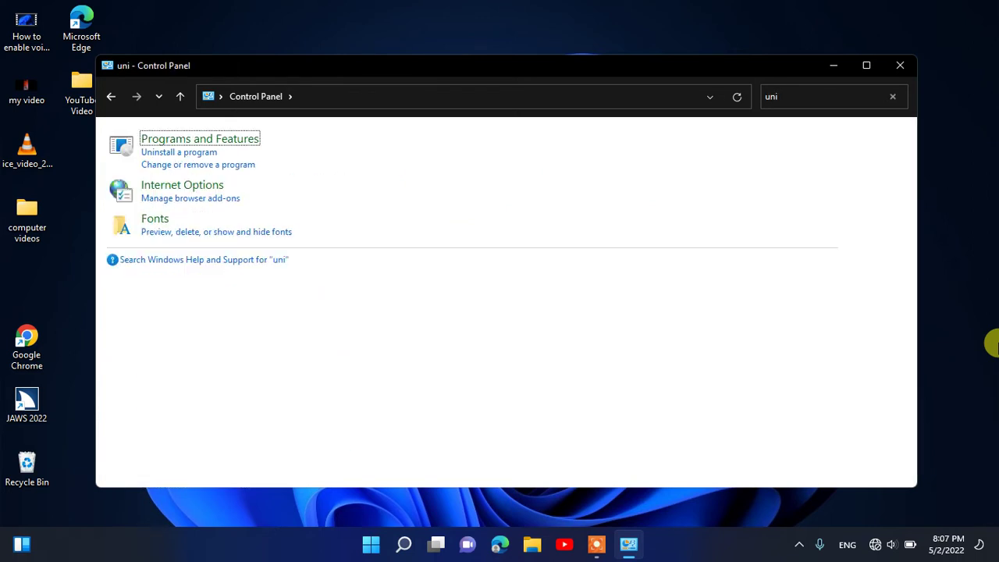
{"action": "key", "text": "Tab"}
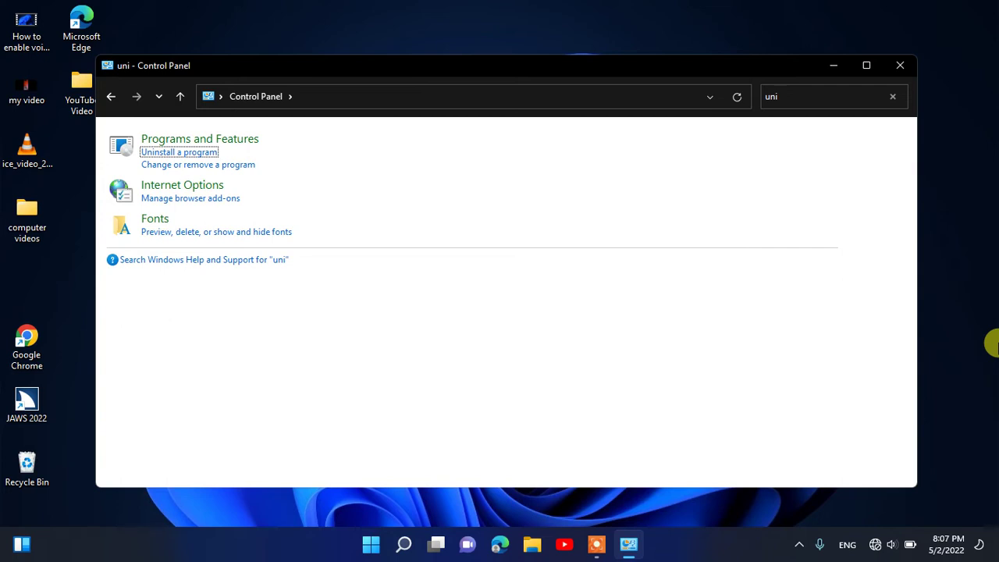
{"action": "key", "text": "Return"}
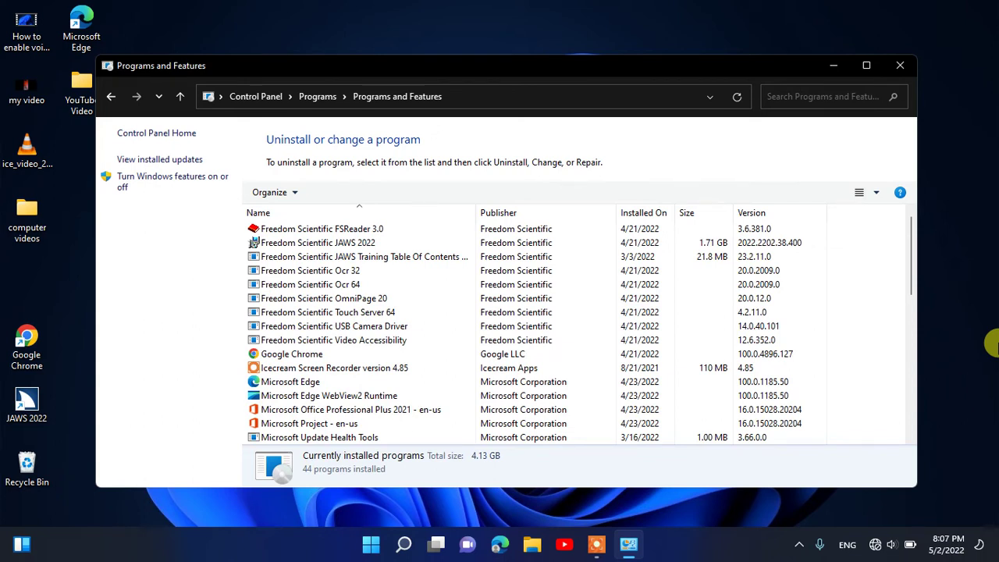
Step: Examine the installed Freedom Scientific programs one by one, from FSReader 3.0 down to Video Accessibility
{"action": "key", "text": "Tab"}
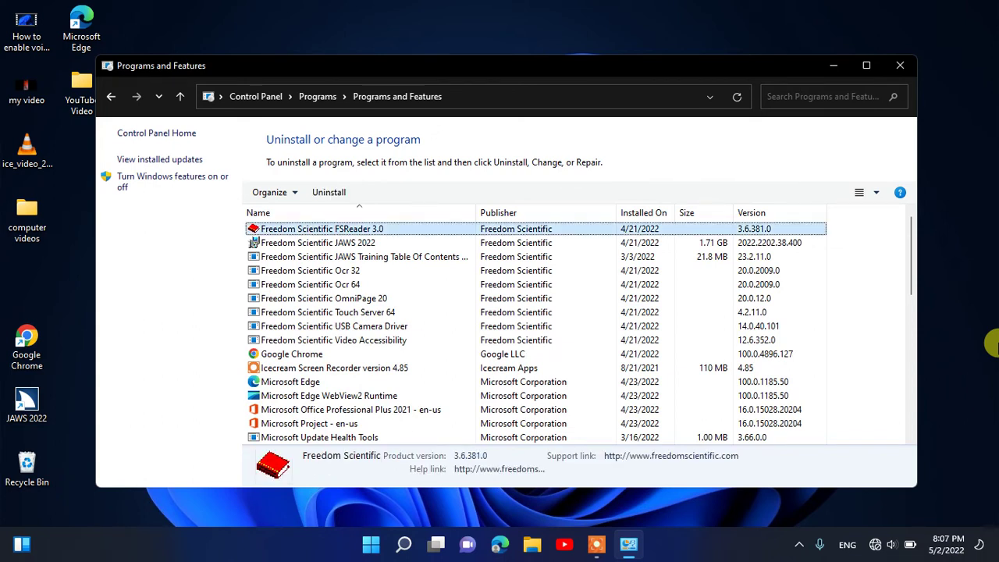
{"action": "key", "text": "Down"}
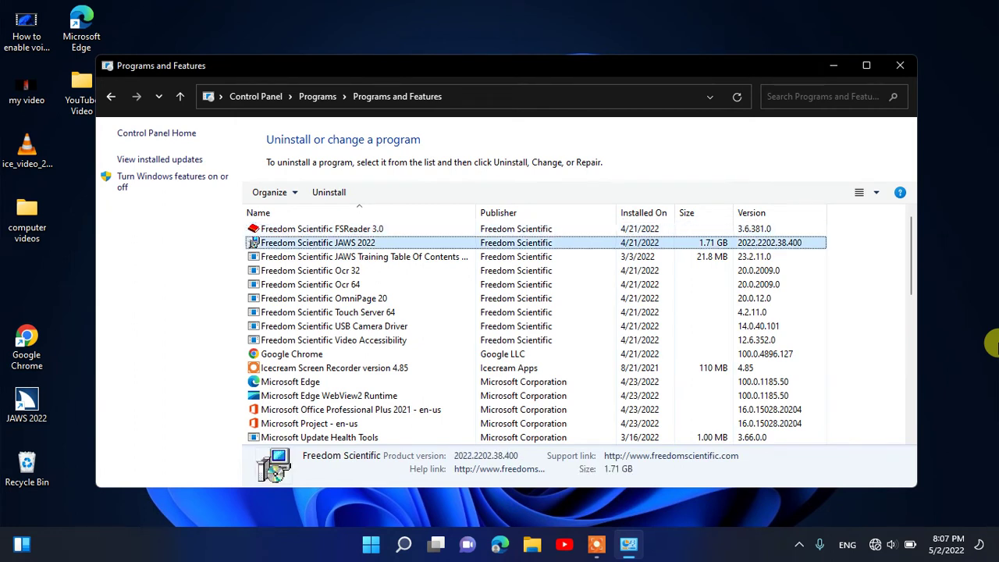
{"action": "key", "text": "Down"}
{"action": "key", "text": "Down"}
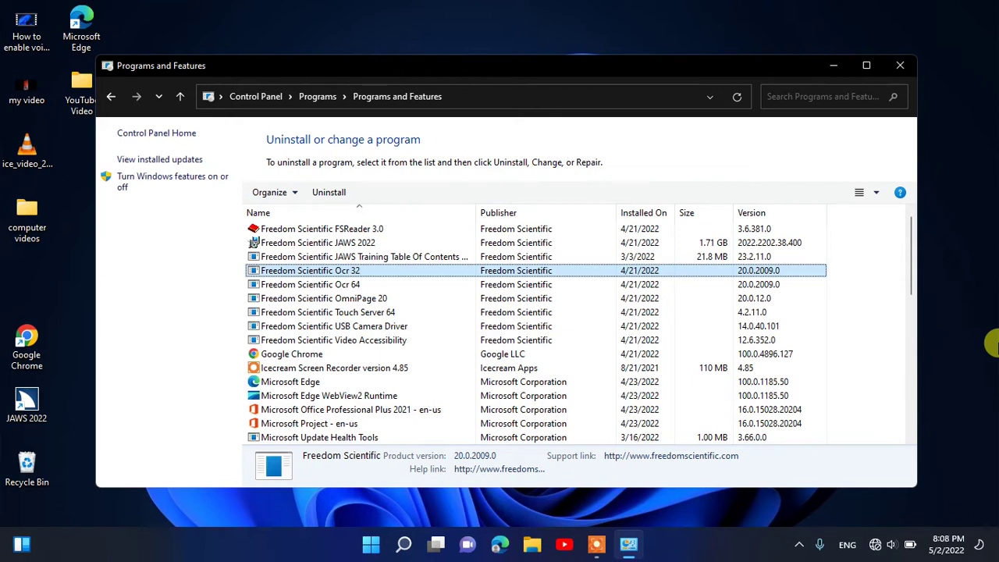
{"action": "key", "text": "Down"}
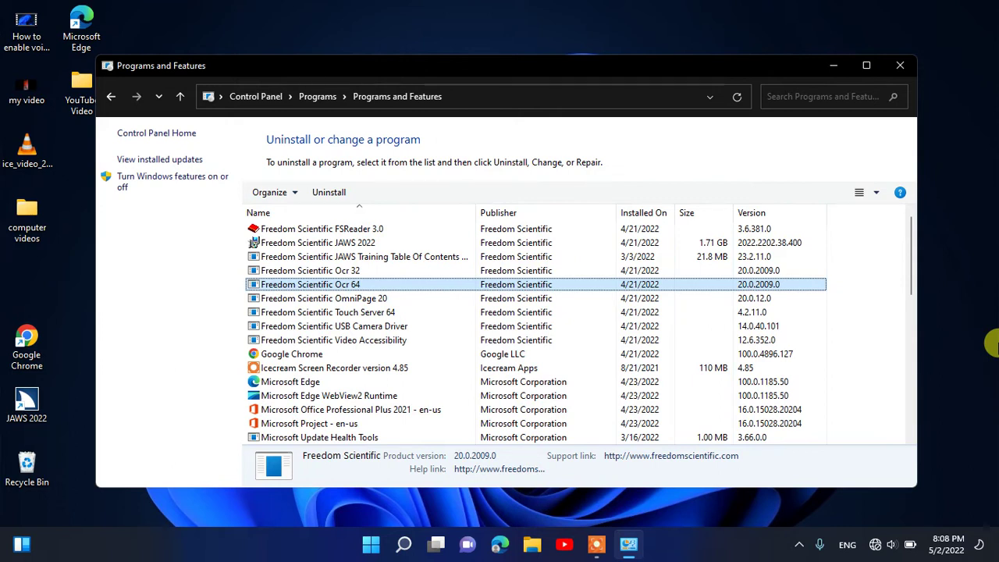
{"action": "key", "text": "Down"}
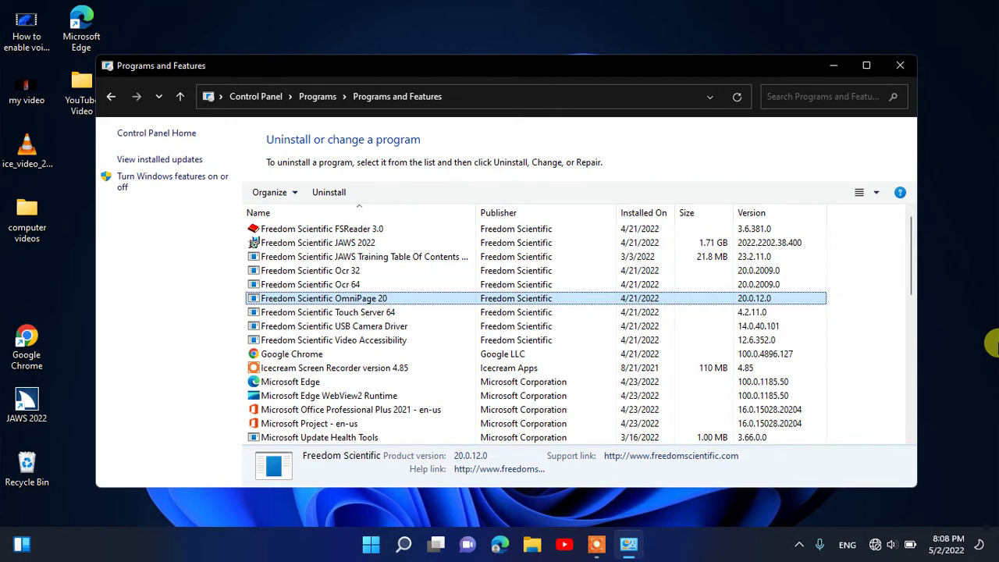
{"action": "key", "text": "Down"}
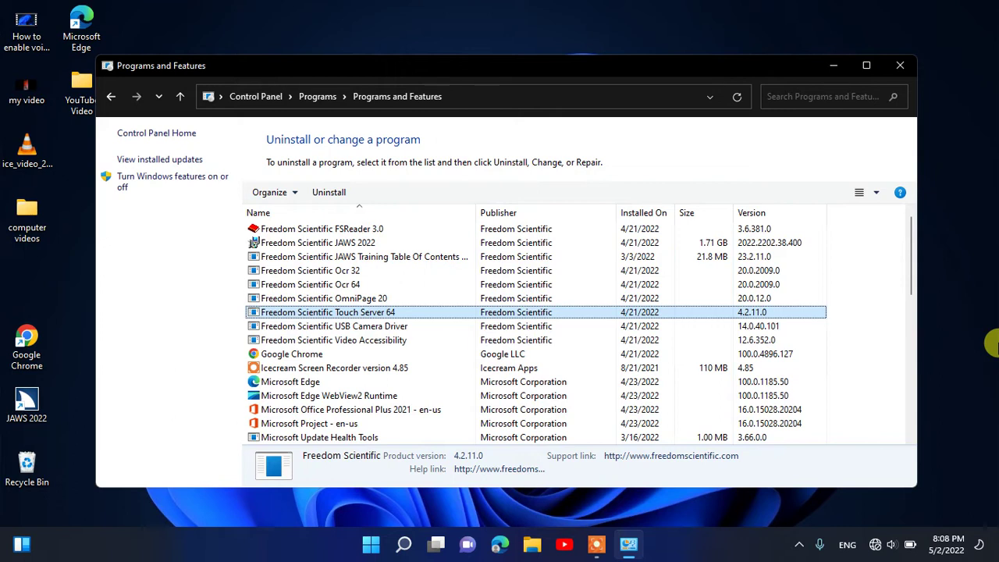
{"action": "key", "text": "Down"}
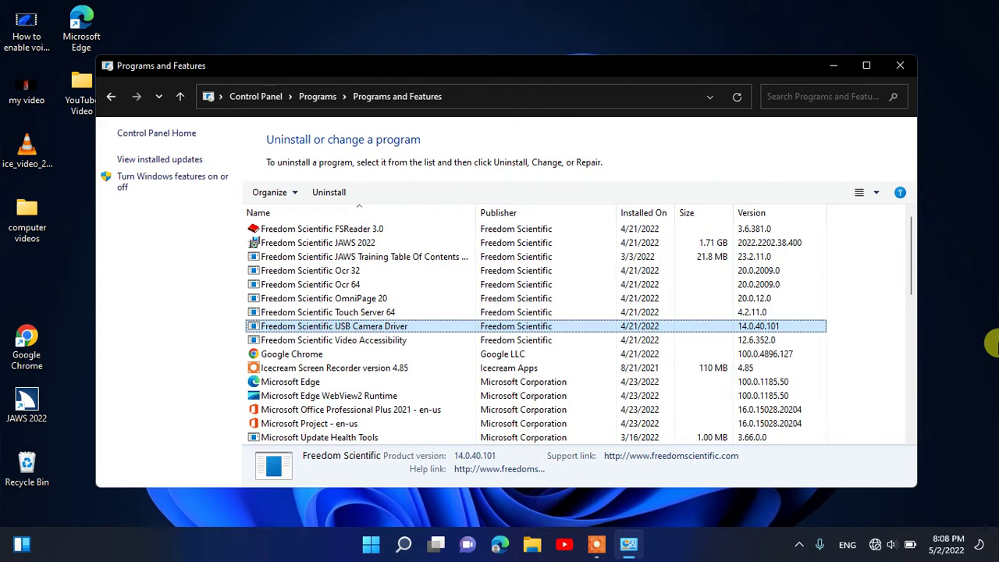
{"action": "key", "text": "Down"}
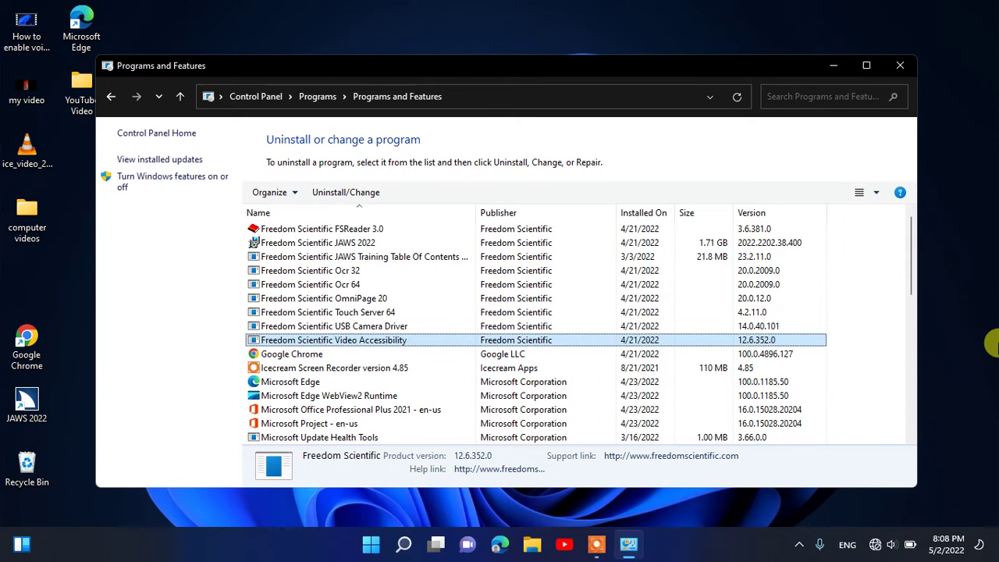
Step: Start the uninstaller for Freedom Scientific JAWS 2022 from the list of installed programs
{"action": "key", "text": "Home"}
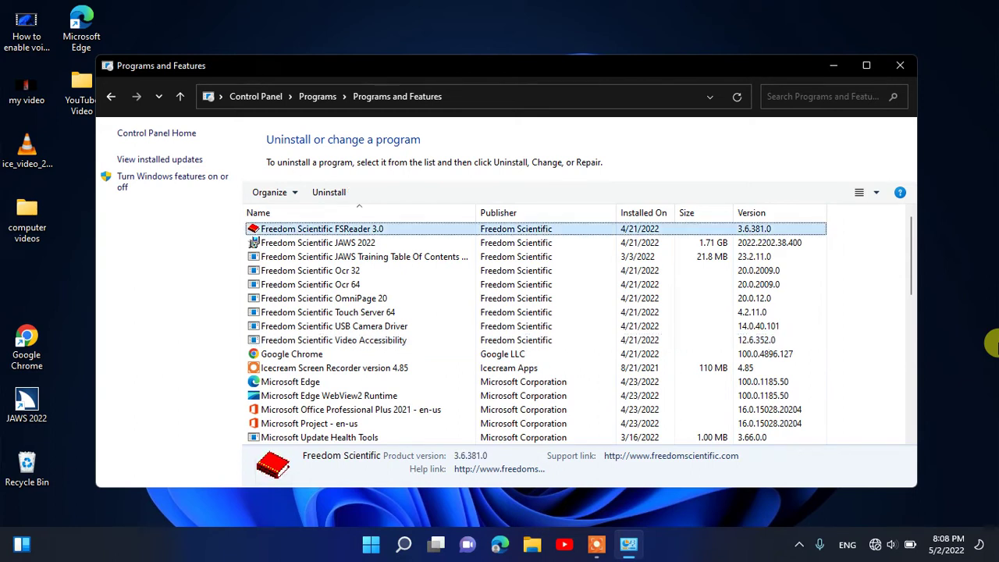
{"action": "key", "text": "Down"}
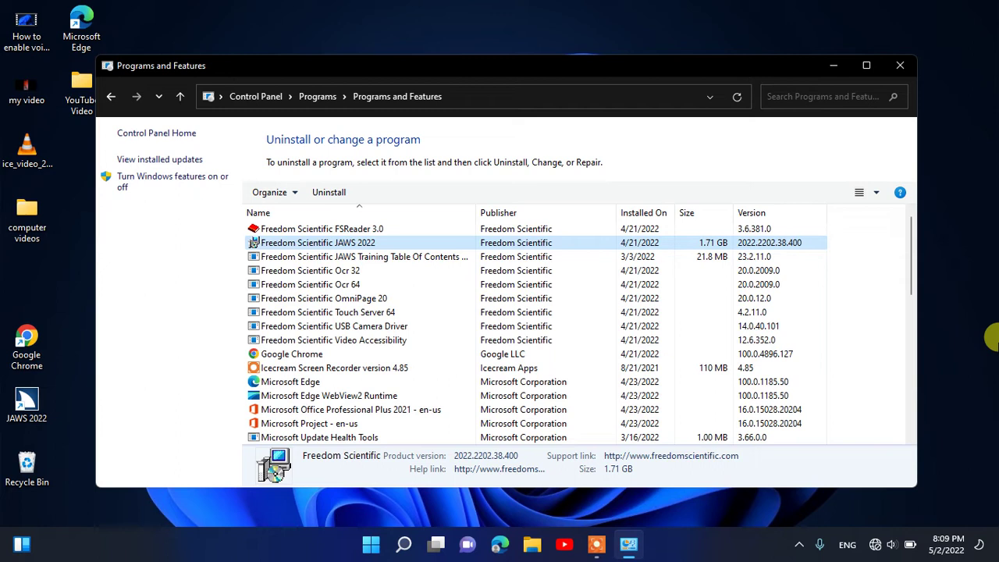
{"action": "key", "text": "Return"}
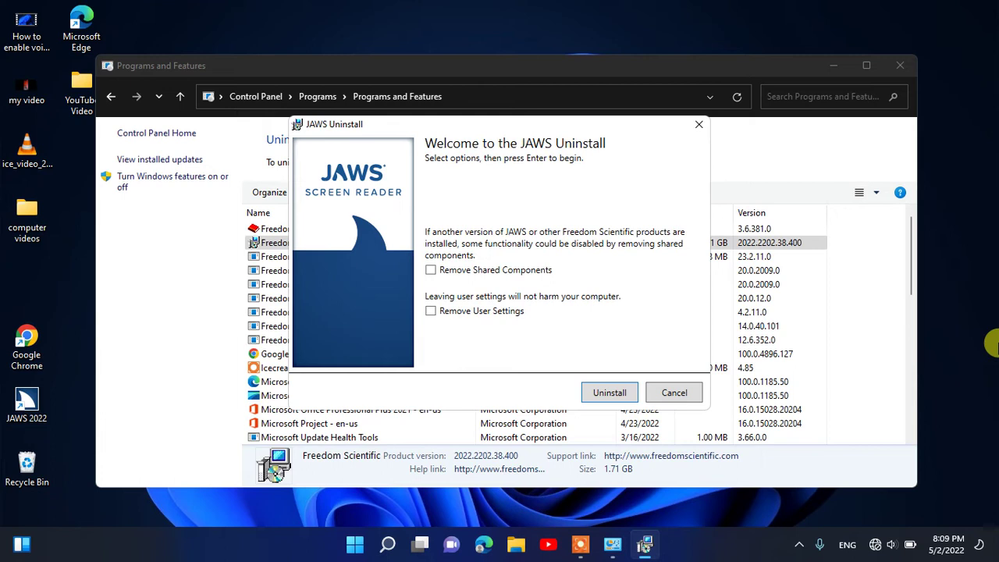
Step: Enable Remove User Settings and run the JAWS uninstall with Remove Shared Components left off
{"action": "key", "text": "Tab"}
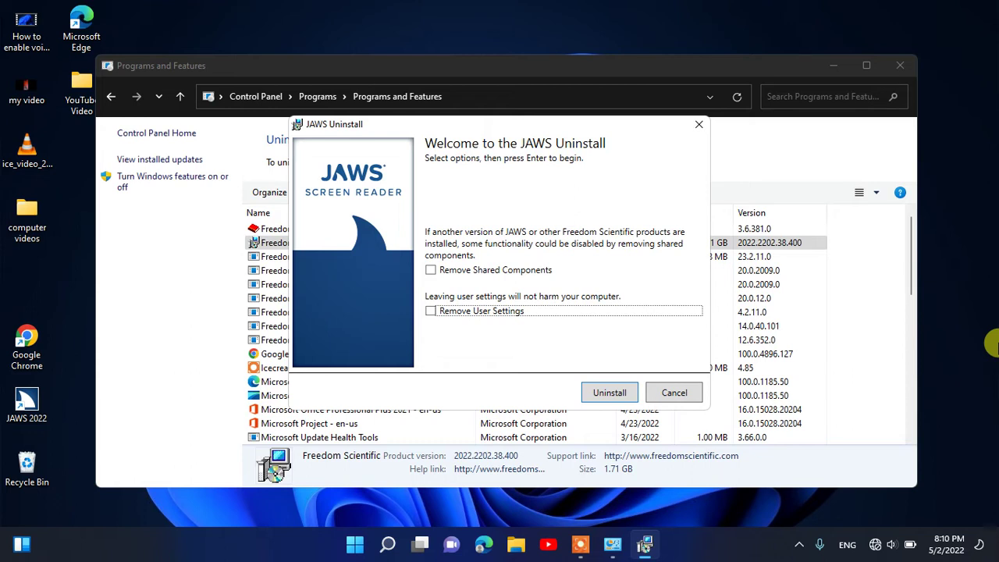
{"action": "key", "text": "space"}
{"action": "key", "text": "Tab"}
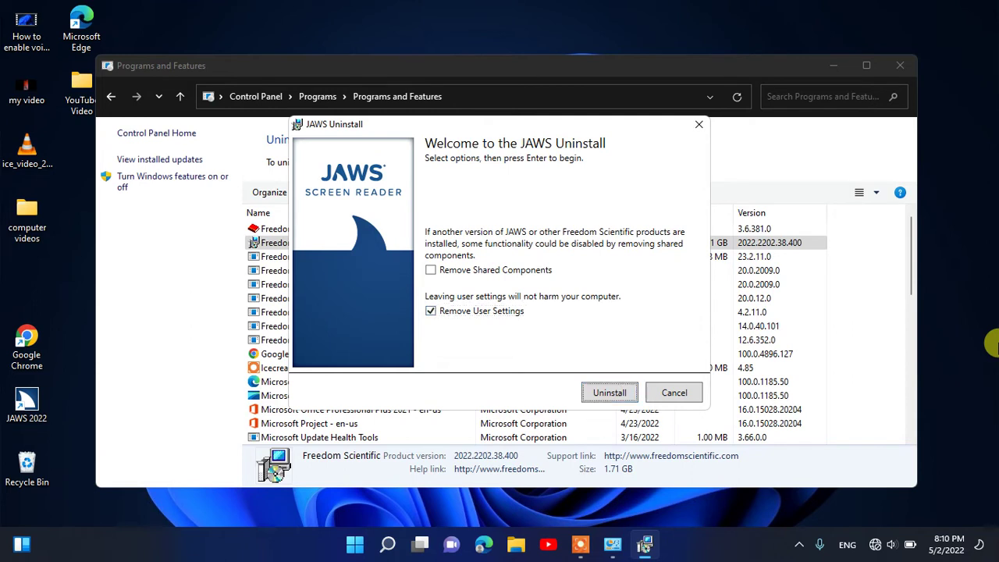
{"action": "key", "text": "shift+Tab"}
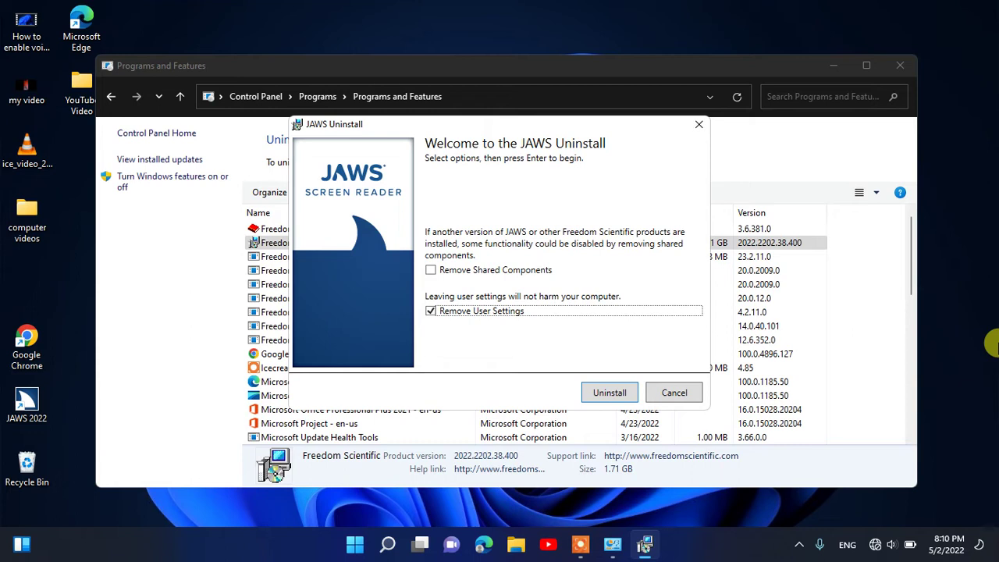
{"action": "key", "text": "Tab"}
{"action": "key", "text": "Tab"}
{"action": "key", "text": "Tab"}
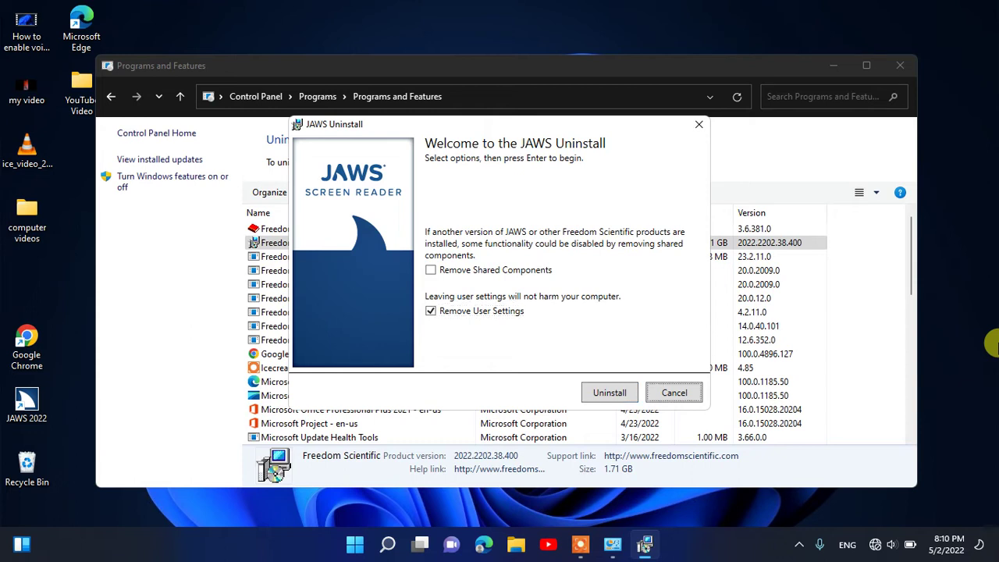
{"action": "key", "text": "Tab"}
{"action": "key", "text": "Tab"}
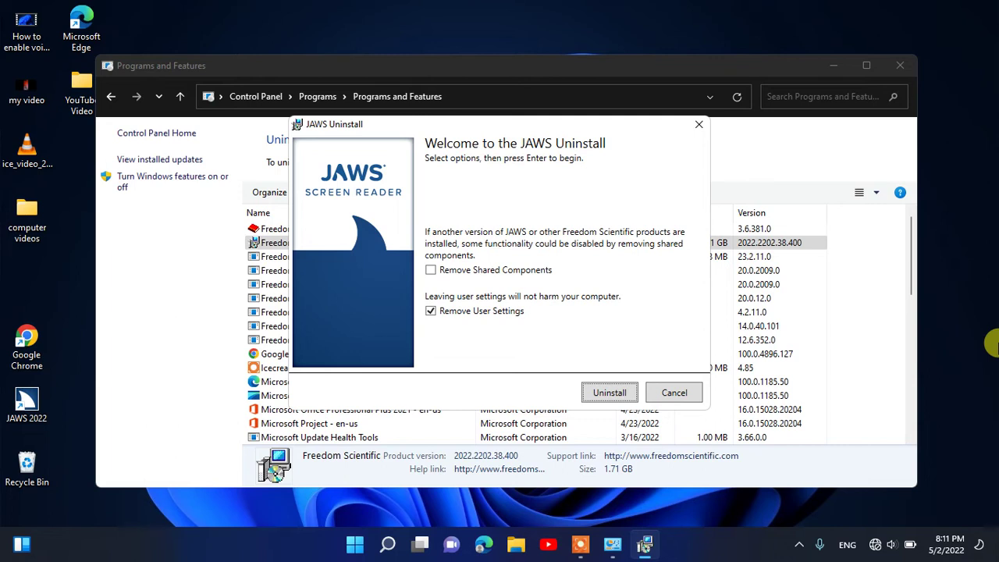
{"action": "key", "text": "Return"}
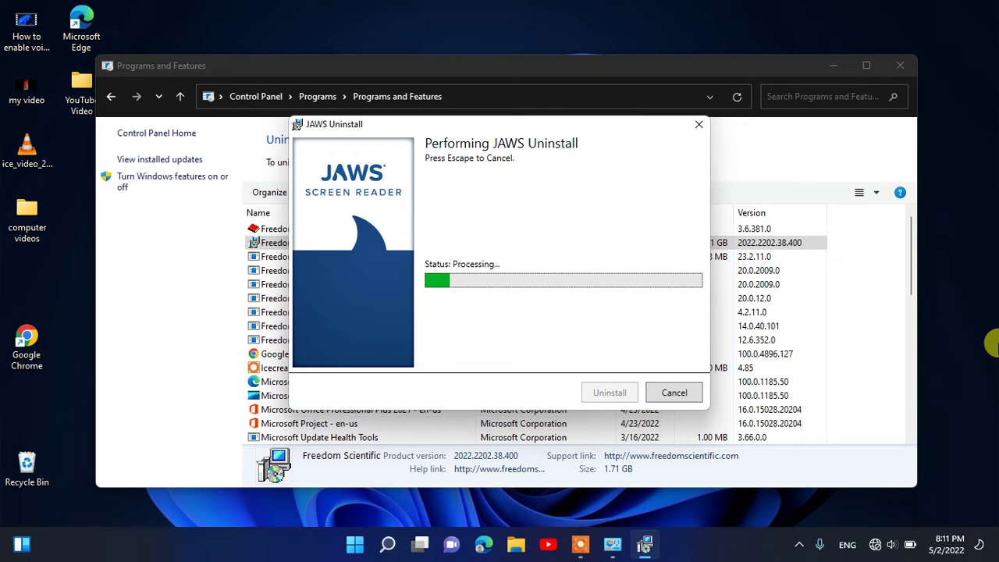
{"action": "key", "text": "XF86MonBrightnessDown"}
{"action": "key", "text": "XF86MonBrightnessDown"}
{"action": "key", "text": "XF86MonBrightnessDown"}
{"action": "key", "text": "XF86MonBrightnessDown"}
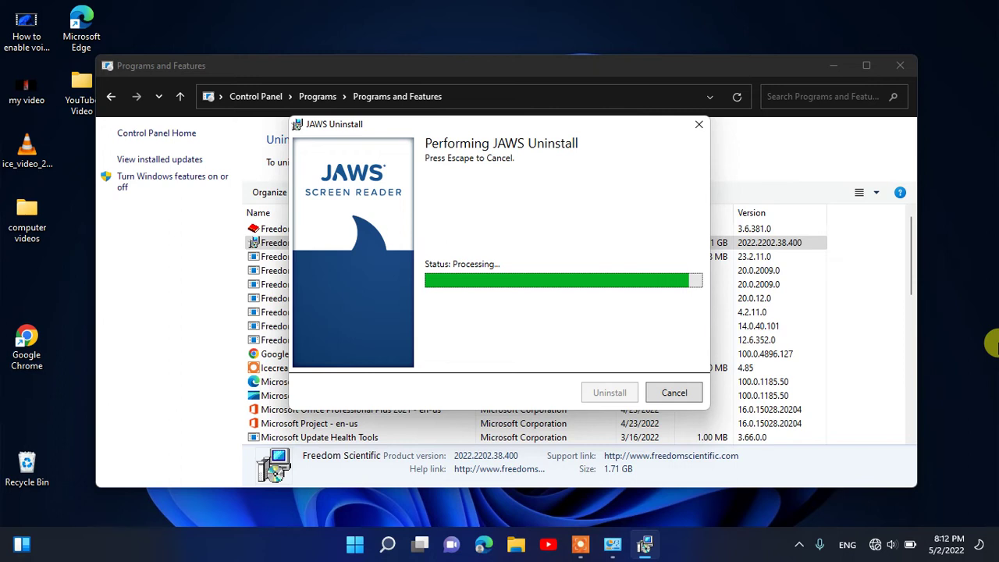
Step: Find and launch the NVDA screen reader, accept its welcome dialog and leave its Browse Mode settings without changes
{"action": "key", "text": "super"}
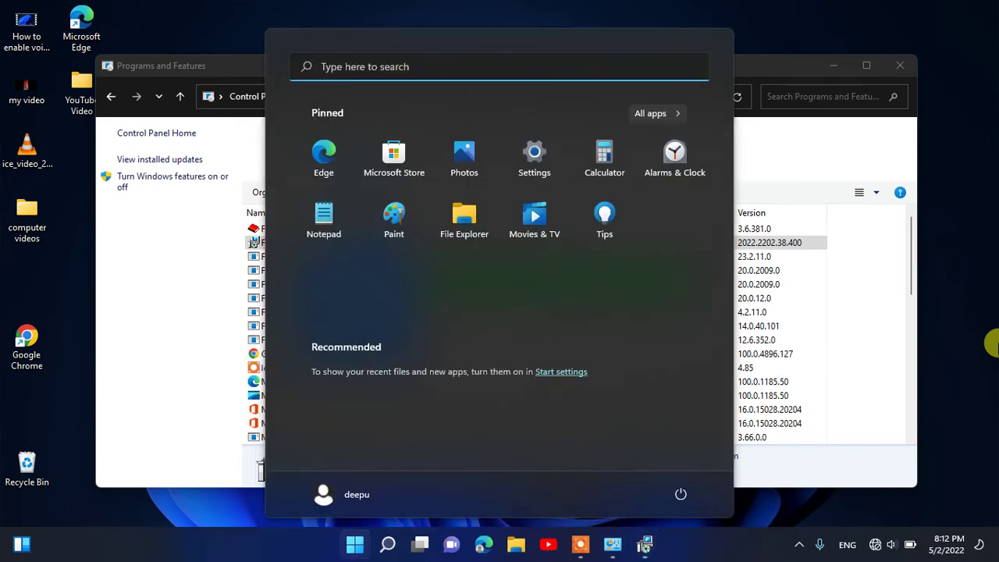
{"action": "type", "text": "nvda"}
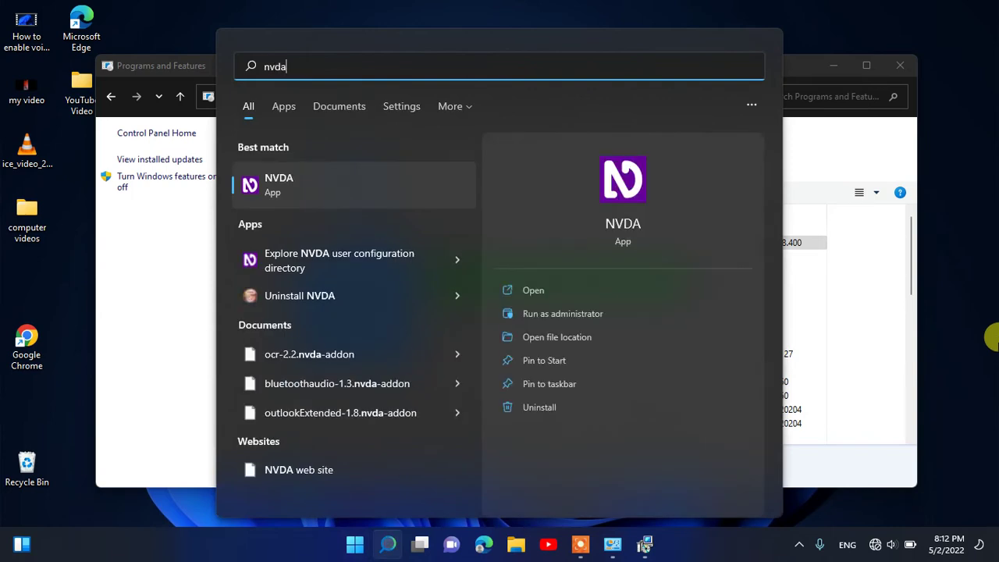
{"action": "key", "text": "Escape"}
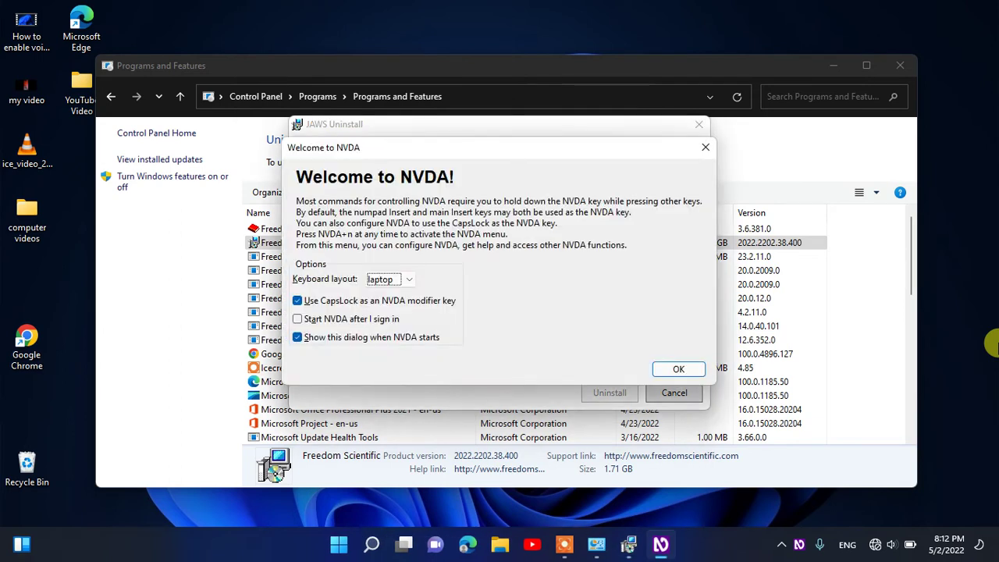
{"action": "key", "text": "Return"}
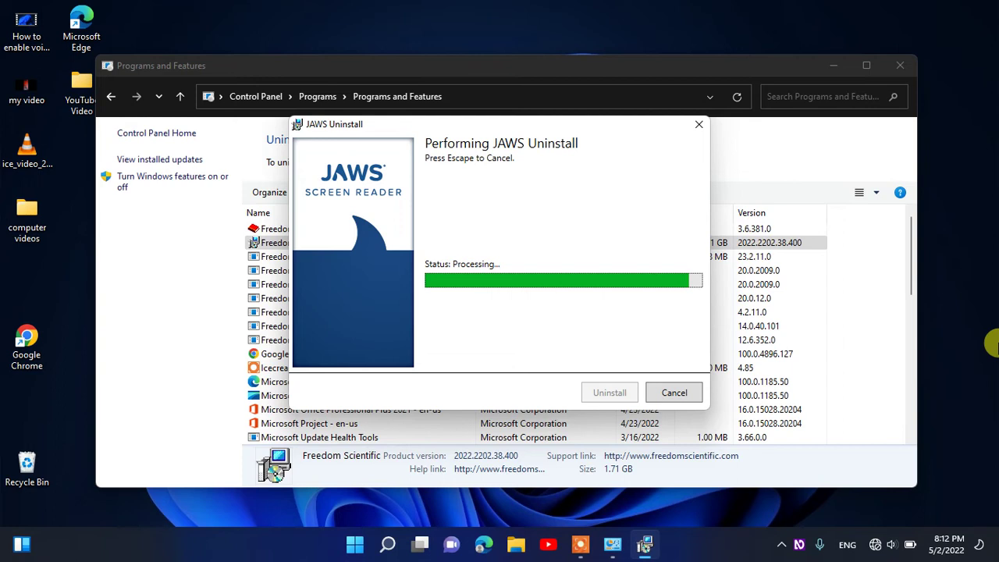
{"action": "key", "text": "Insert+ctrl+b"}
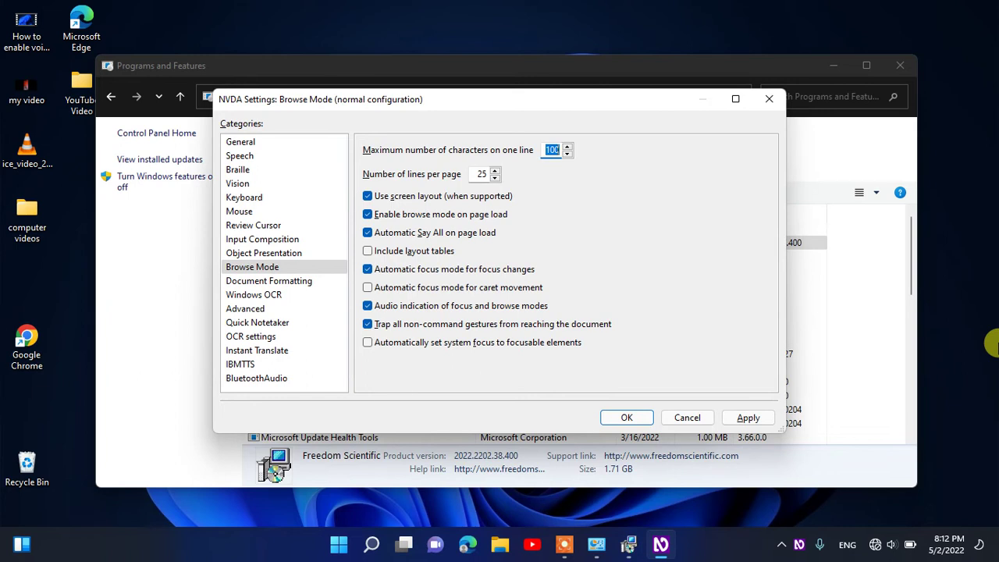
{"action": "key", "text": "Escape"}
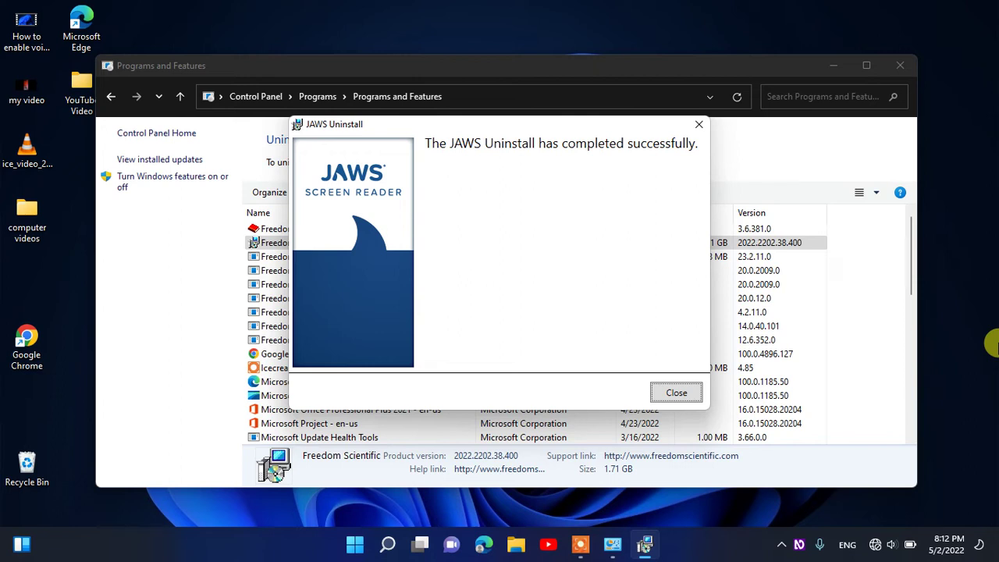
Step: Close the JAWS Uninstall dialog and the Programs and Features window
{"action": "key", "text": "Return"}
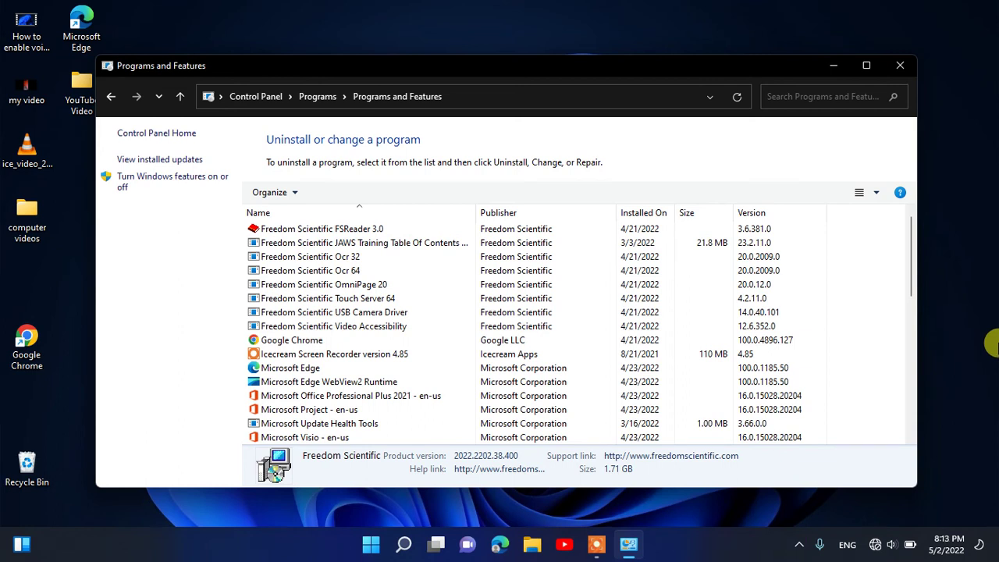
{"action": "key", "text": "Down"}
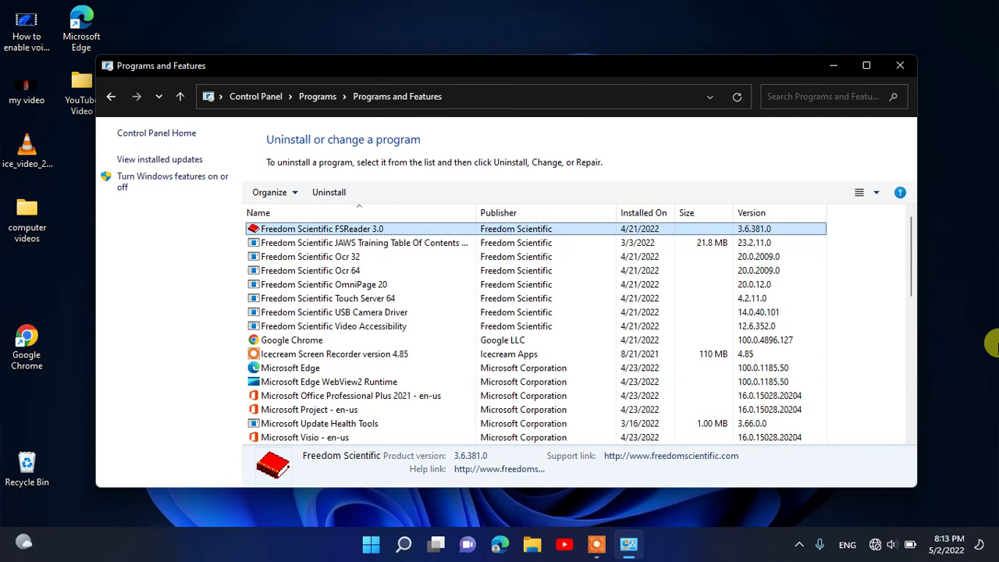
{"action": "key", "text": "alt+space"}
{"action": "key", "text": "Up"}
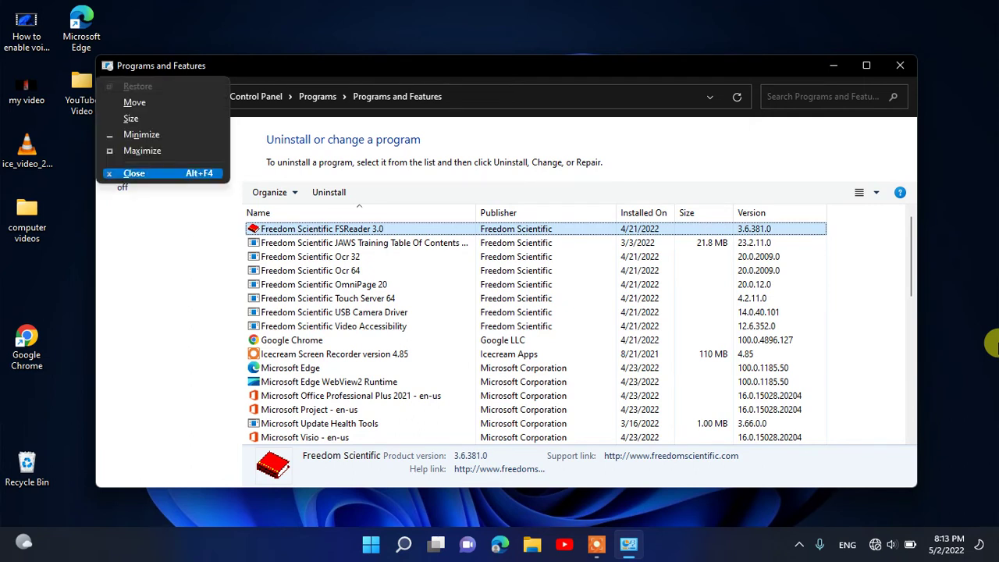
{"action": "key", "text": "Return"}
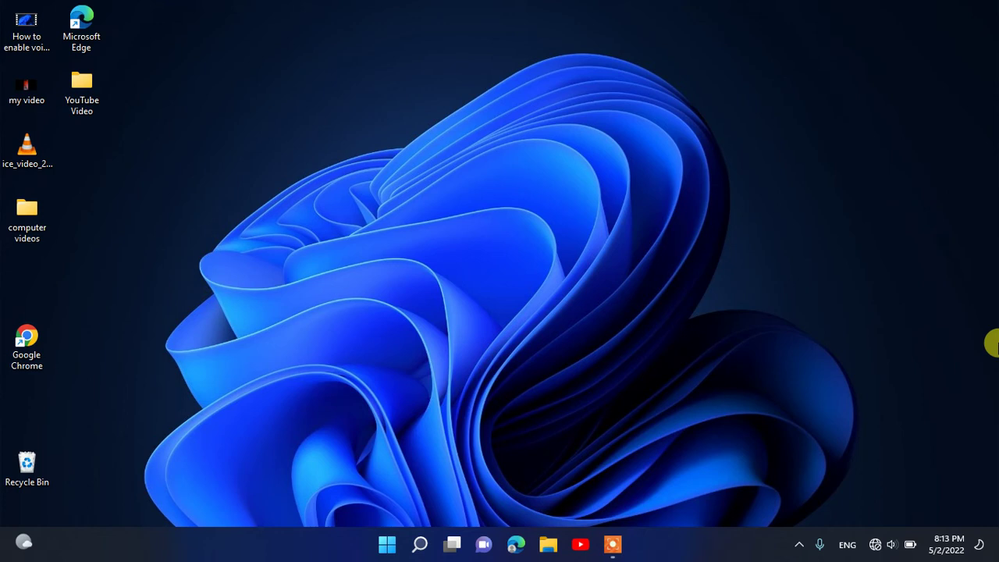
Step: Open the C: drive through the Run dialog and enter its Program Files folder
{"action": "key", "text": "super+r"}
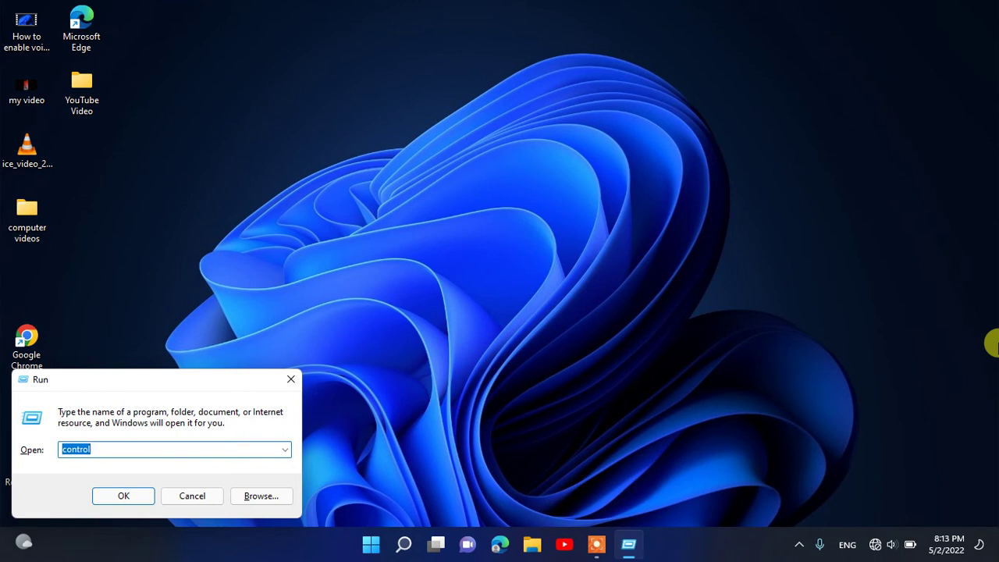
{"action": "type", "text": "c:"}
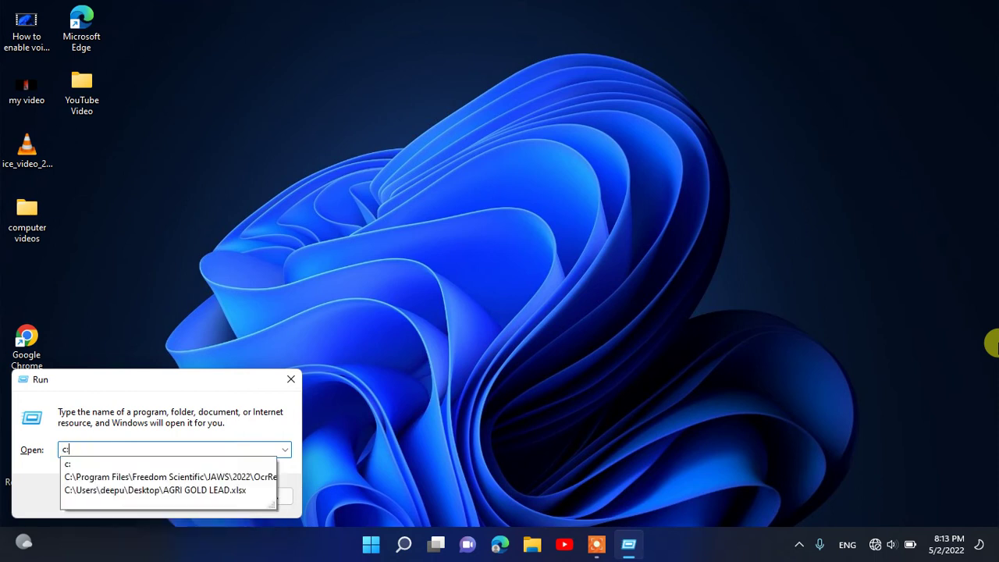
{"action": "key", "text": "Return"}
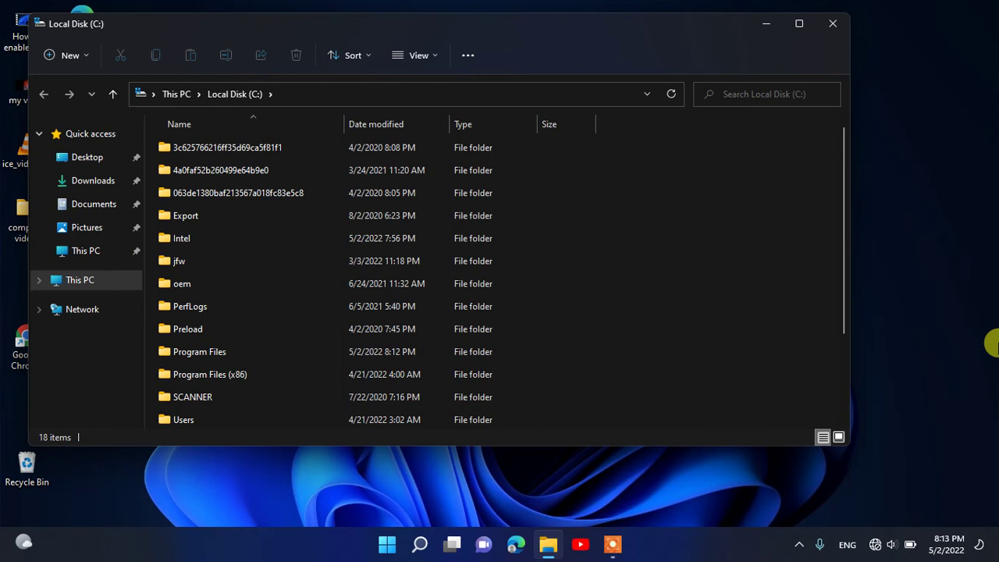
{"action": "key", "text": "p"}
{"action": "key", "text": "p"}
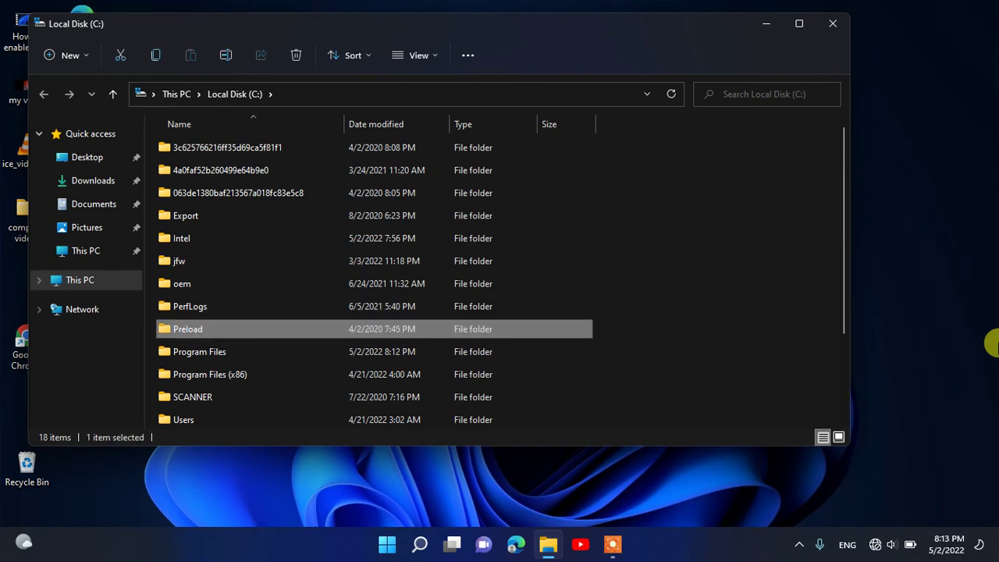
{"action": "key", "text": "p"}
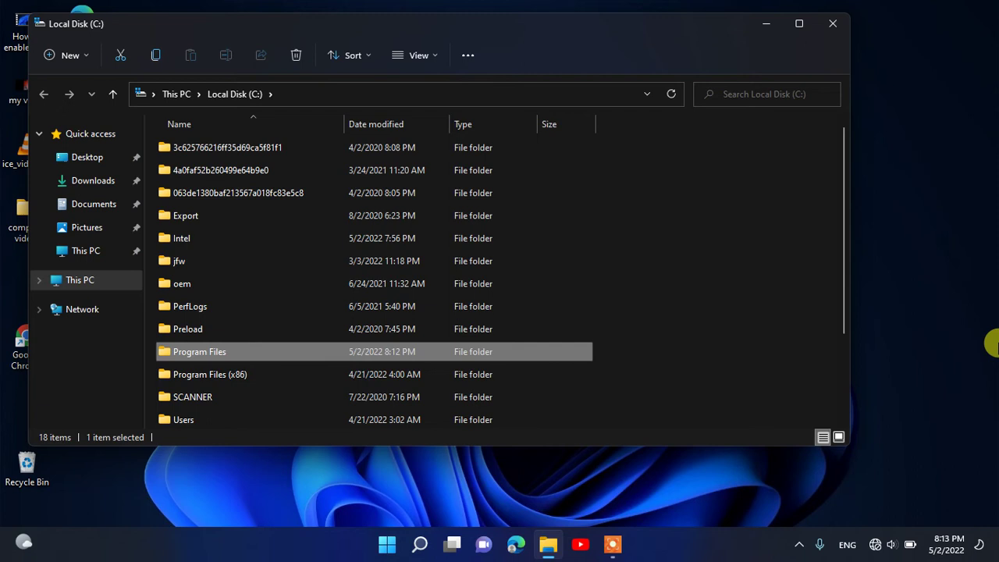
{"action": "key", "text": "Return"}
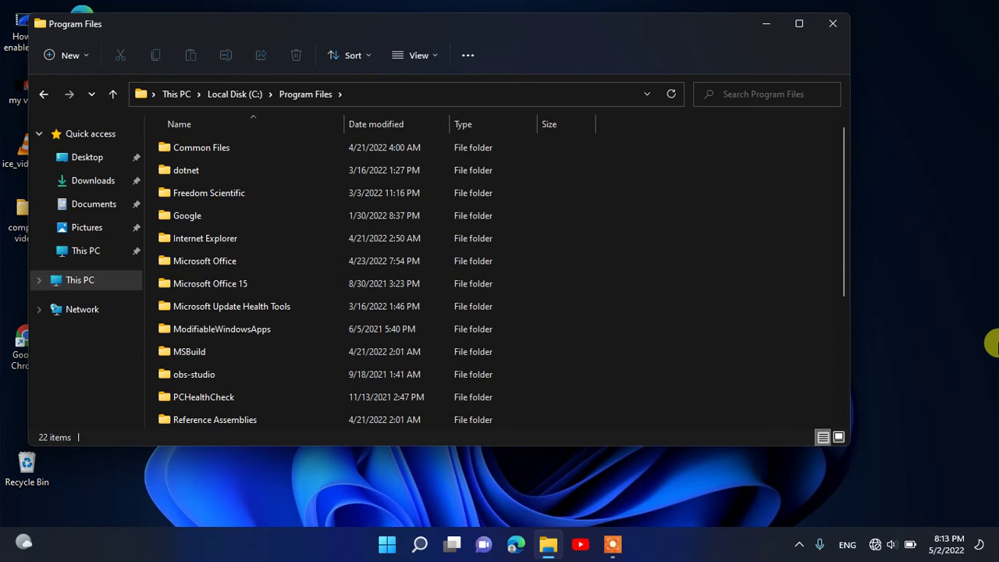
Step: Try to delete the Freedom Scientific folder from Program Files with administrator permission, retrying the deletion before dismissing it
{"action": "left_click", "coordinate": [209, 193]}
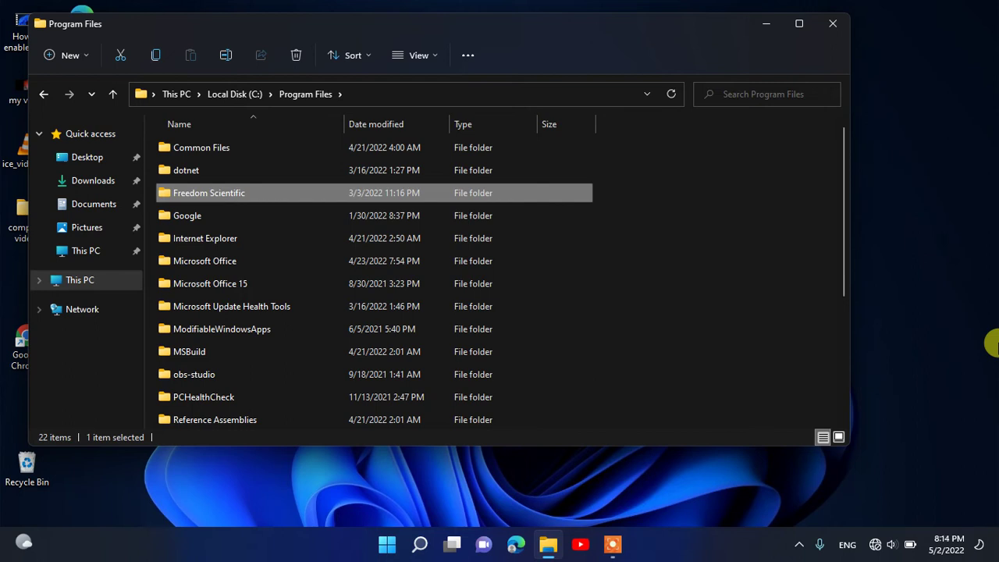
{"action": "key", "text": "Delete"}
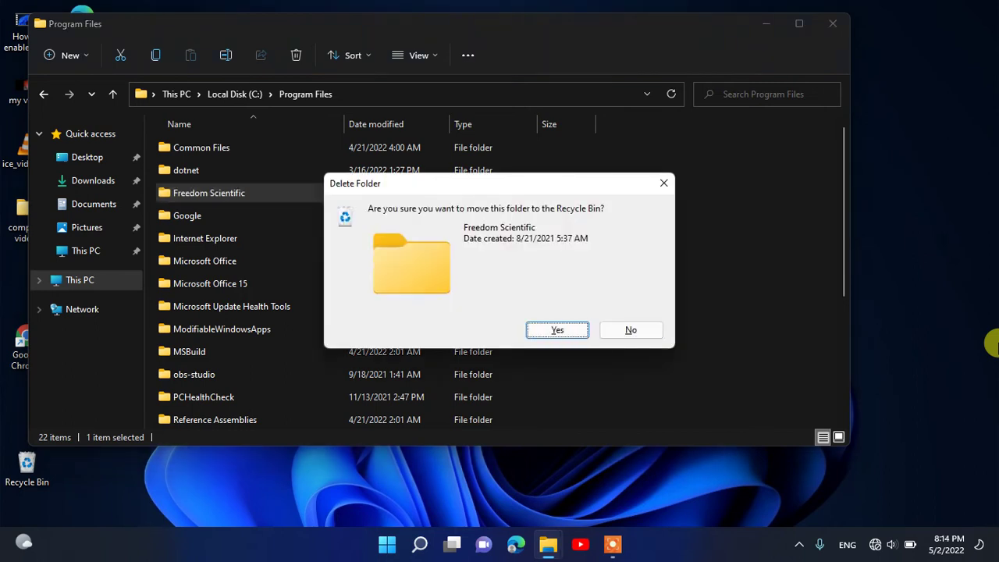
{"action": "key", "text": "Escape"}
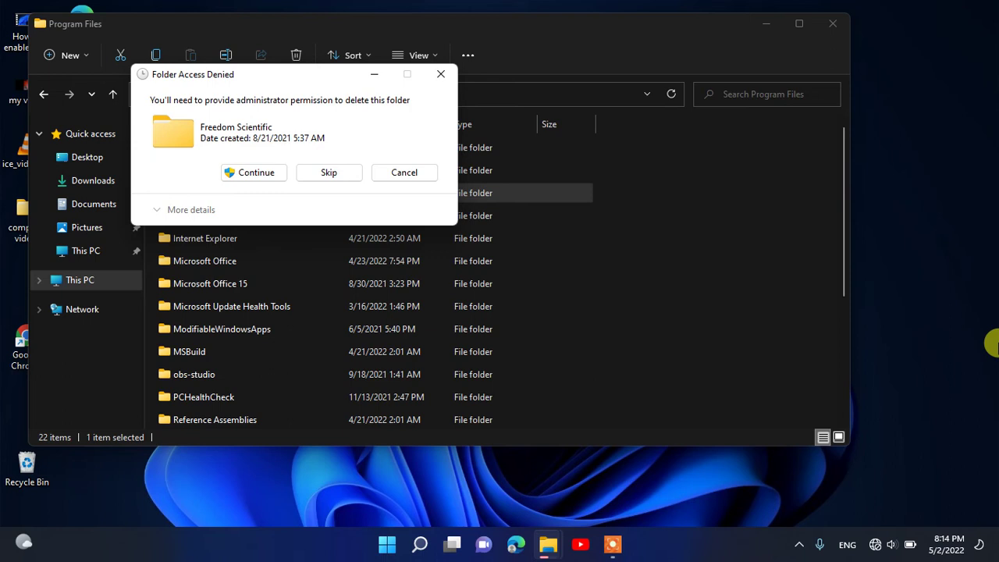
{"action": "key", "text": "shift+Tab"}
{"action": "key", "text": "Return"}
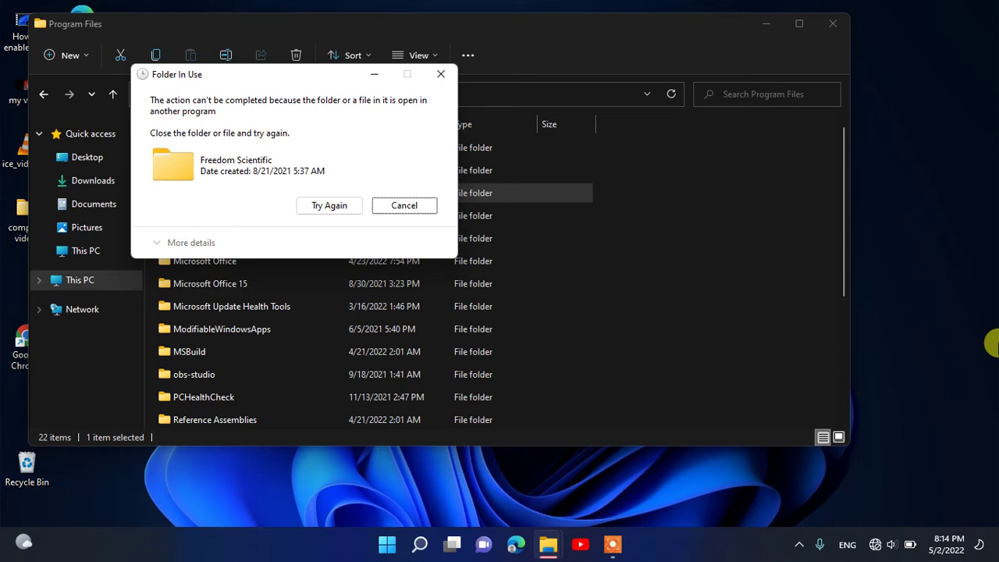
{"action": "key", "text": "shift+Tab"}
{"action": "key", "text": "Tab"}
{"action": "key", "text": "shift+Tab"}
{"action": "key", "text": "Tab"}
{"action": "key", "text": "shift+Tab"}
{"action": "key", "text": "Return"}
{"action": "key", "text": "Return"}
{"action": "key", "text": "Down"}
{"action": "key", "text": "Up"}
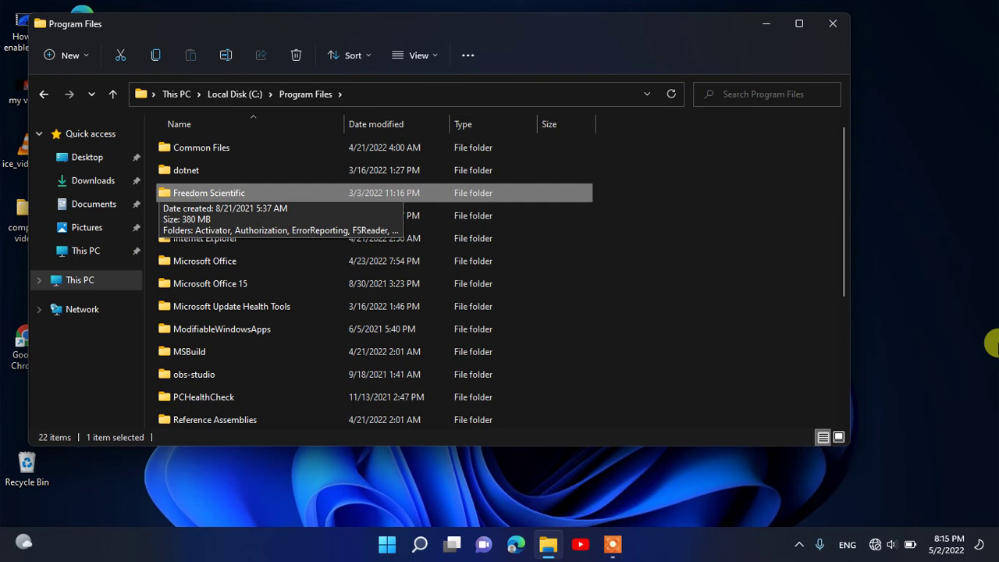
Step: Return to the root of the C: drive and open the Program Files (x86) folder
{"action": "key", "text": "alt+Up"}
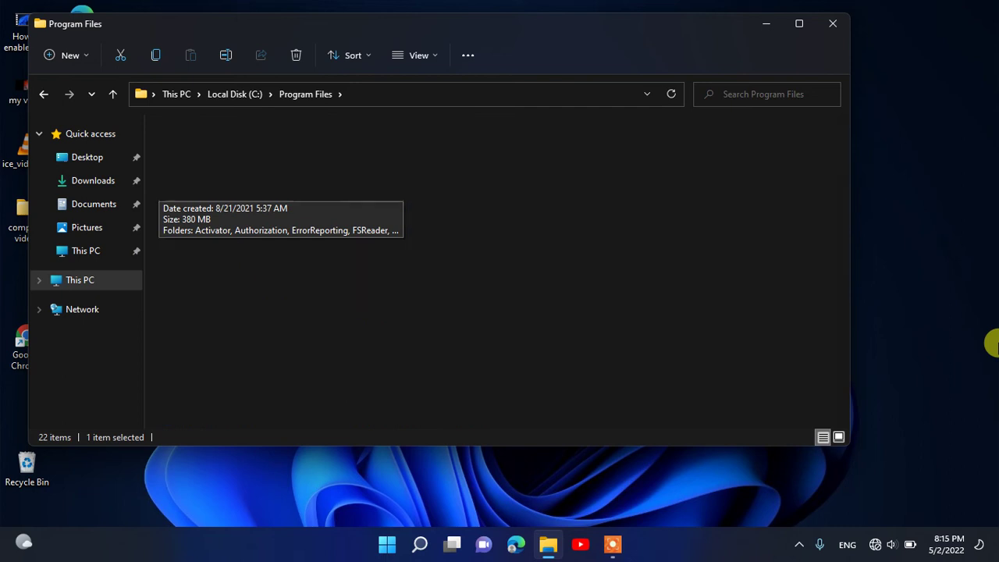
{"action": "key", "text": "Down"}
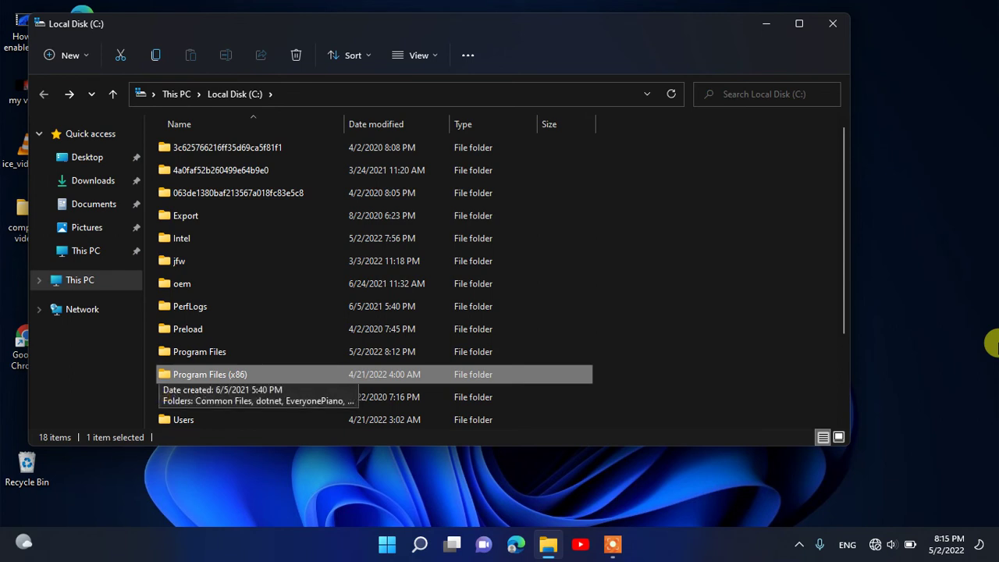
{"action": "key", "text": "Return"}
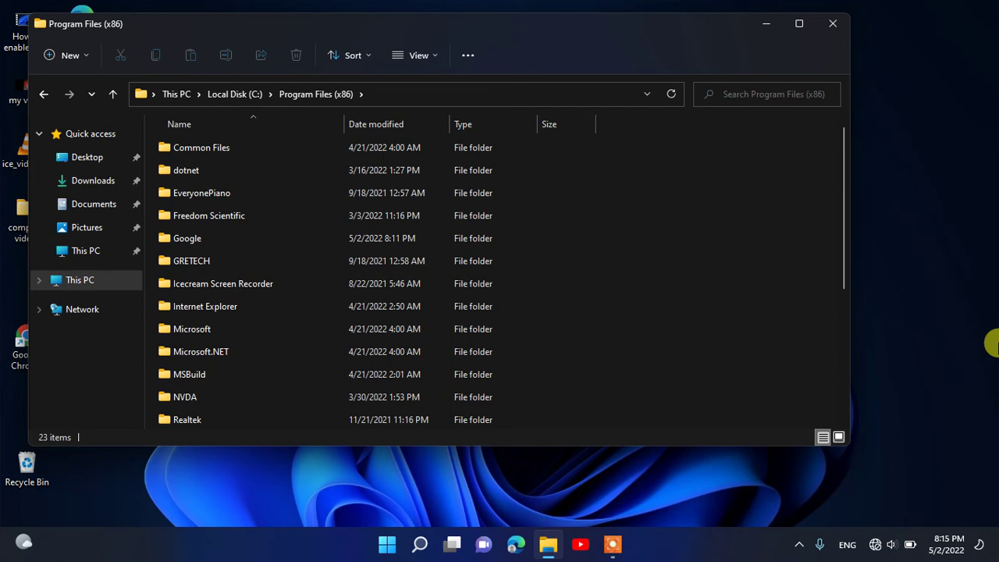
Step: Permanently delete the Freedom Scientific folder in Program Files (x86), skipping the in-use HookManager.dll file
{"action": "key", "text": "f"}
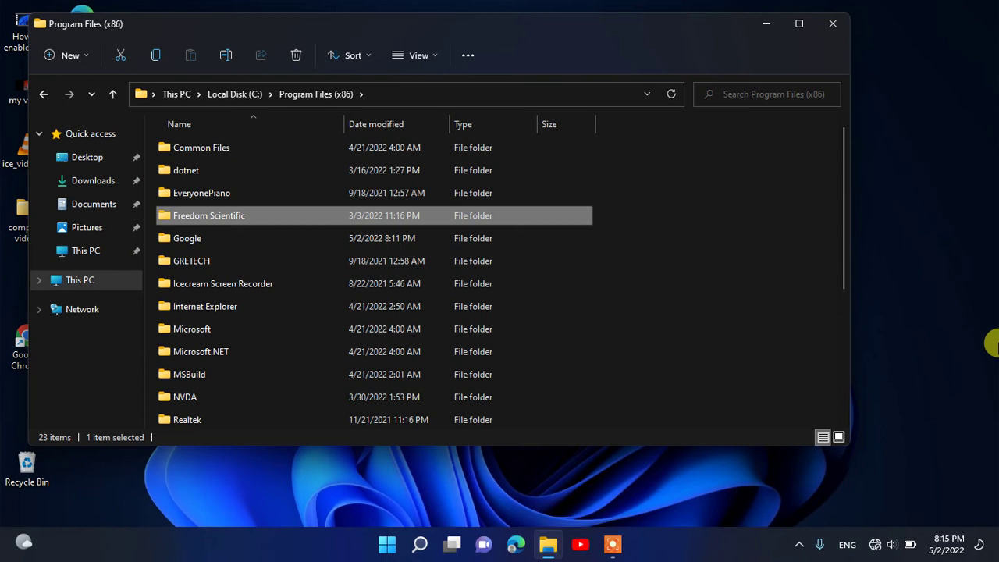
{"action": "key", "text": "shift+Delete"}
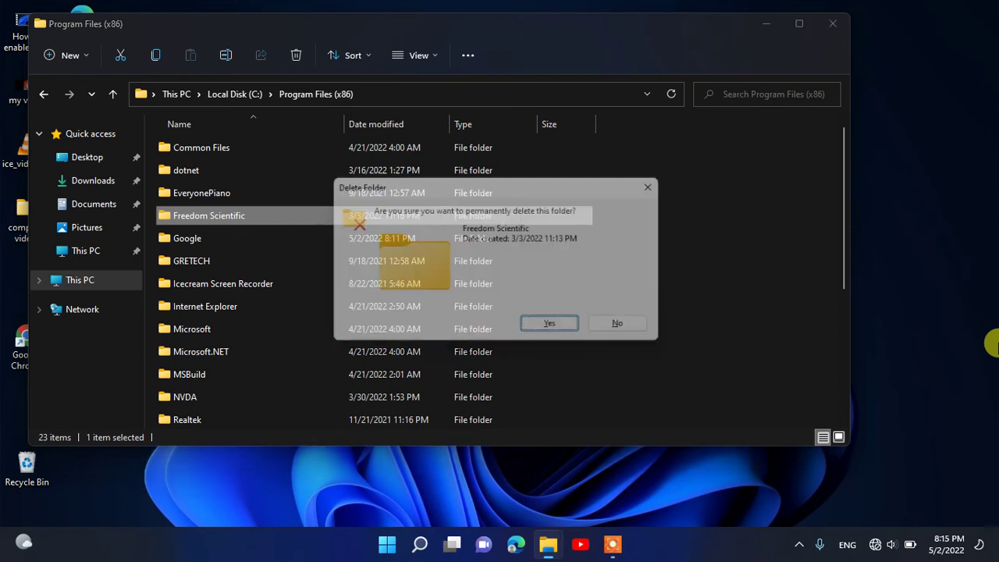
{"action": "key", "text": "Right"}
{"action": "key", "text": "Left"}
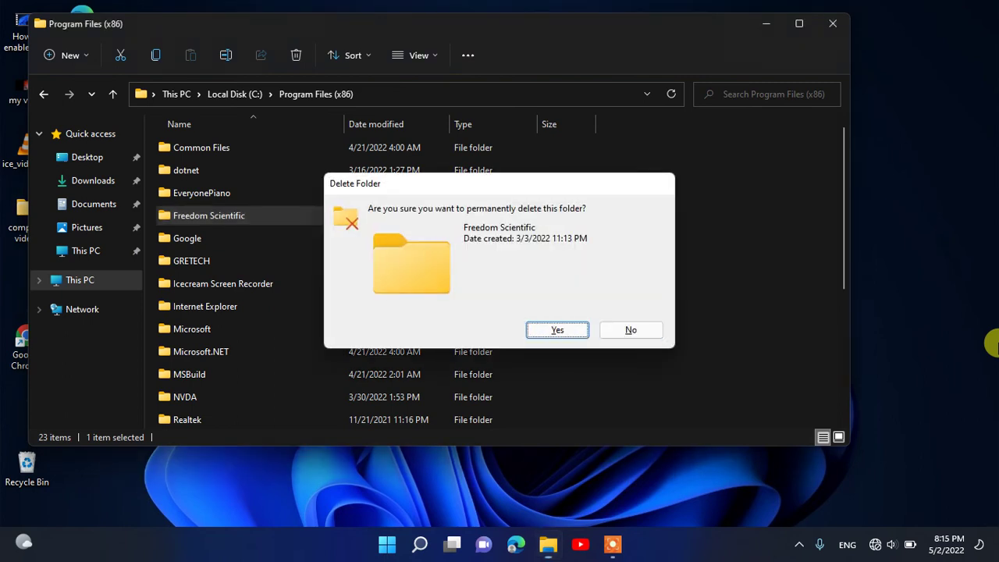
{"action": "key", "text": "Return"}
{"action": "key", "text": "Right"}
{"action": "key", "text": "Left"}
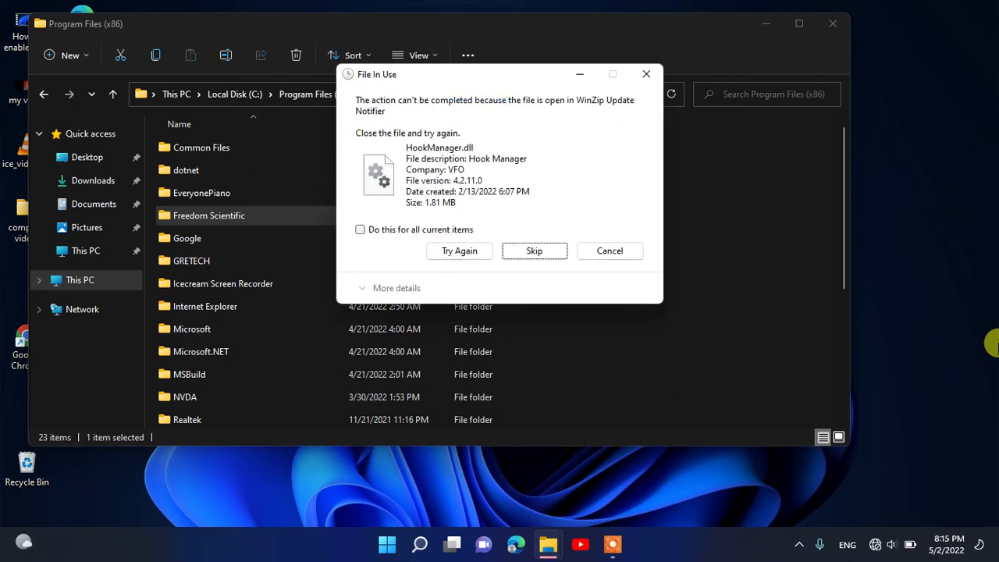
{"action": "key", "text": "Return"}
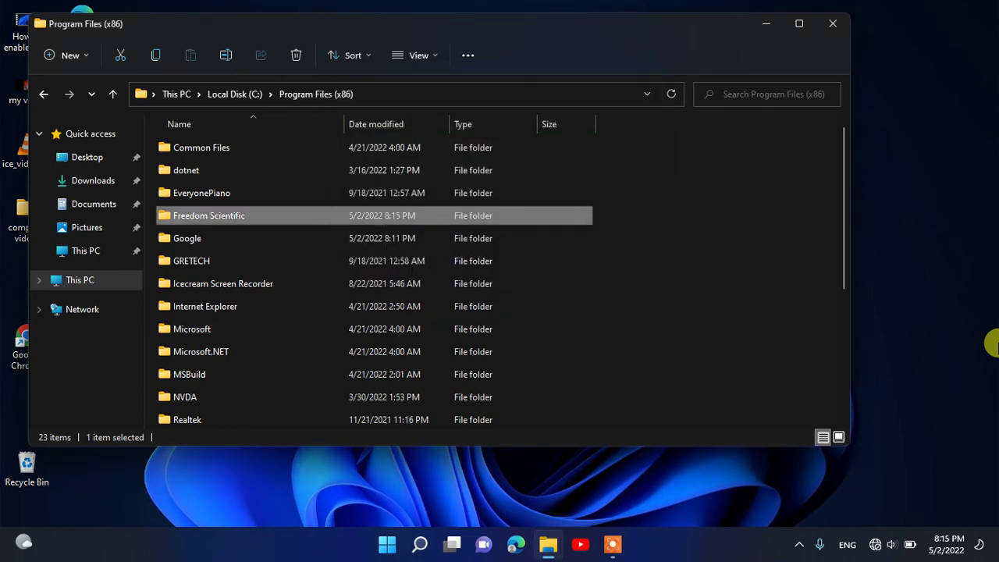
{"action": "key", "text": "Down"}
{"action": "key", "text": "Up"}
{"action": "key", "text": "alt+Tab"}
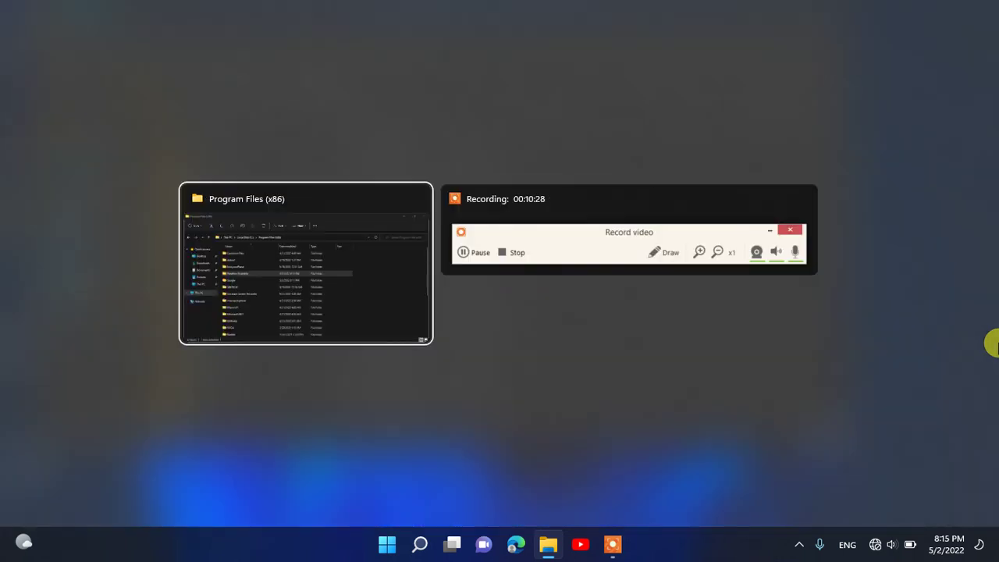
{"action": "key", "text": "alt+Tab"}
{"action": "key", "text": "alt+Tab"}
{"action": "key", "text": "alt+Tab"}
{"action": "key", "text": "alt+Tab"}
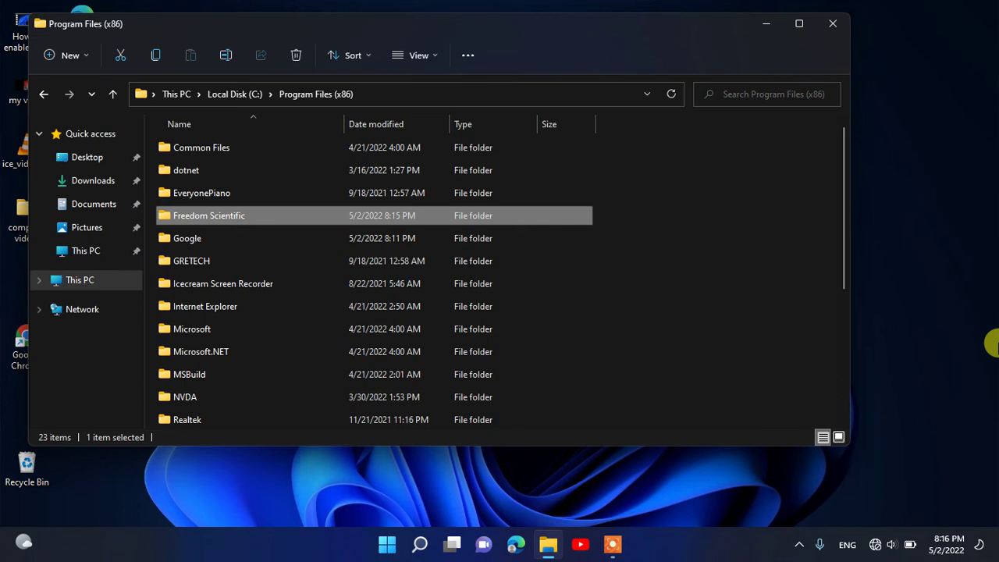
Step: Go back up to the C: drive and close the File Explorer window
{"action": "key", "text": "alt+Up"}
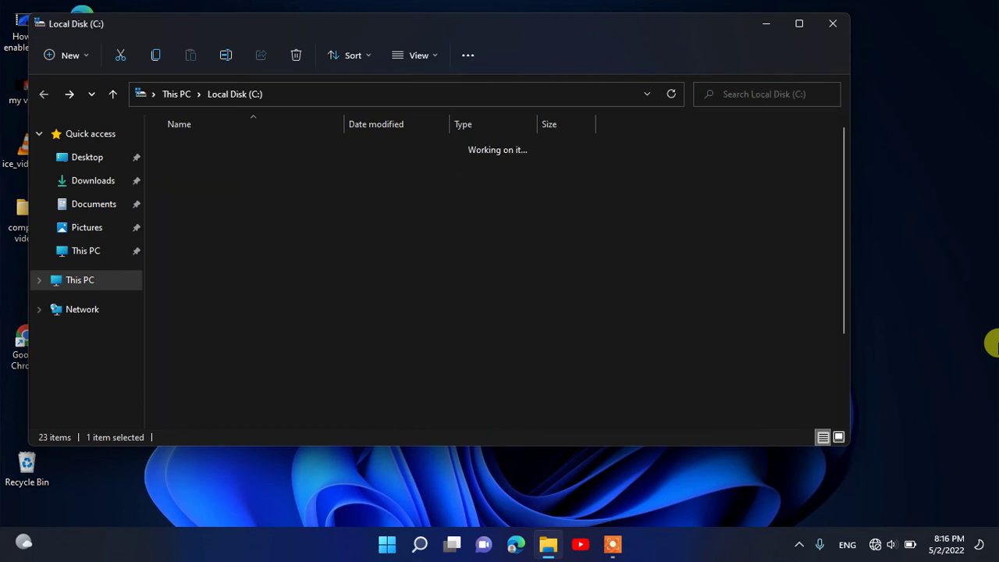
{"action": "key", "text": "alt+space"}
{"action": "key", "text": "Up"}
{"action": "key", "text": "Return"}
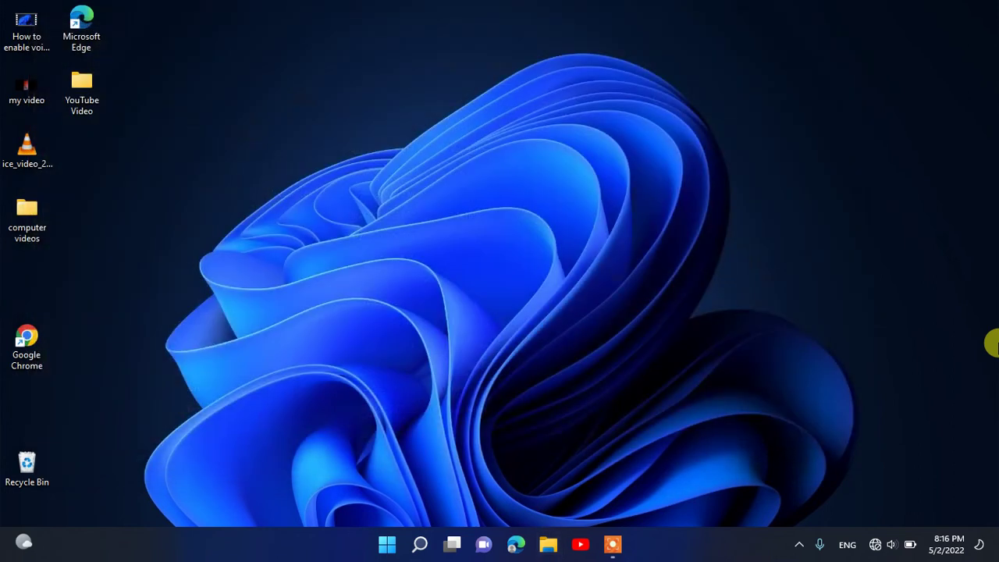
{"action": "key", "text": "F10"}
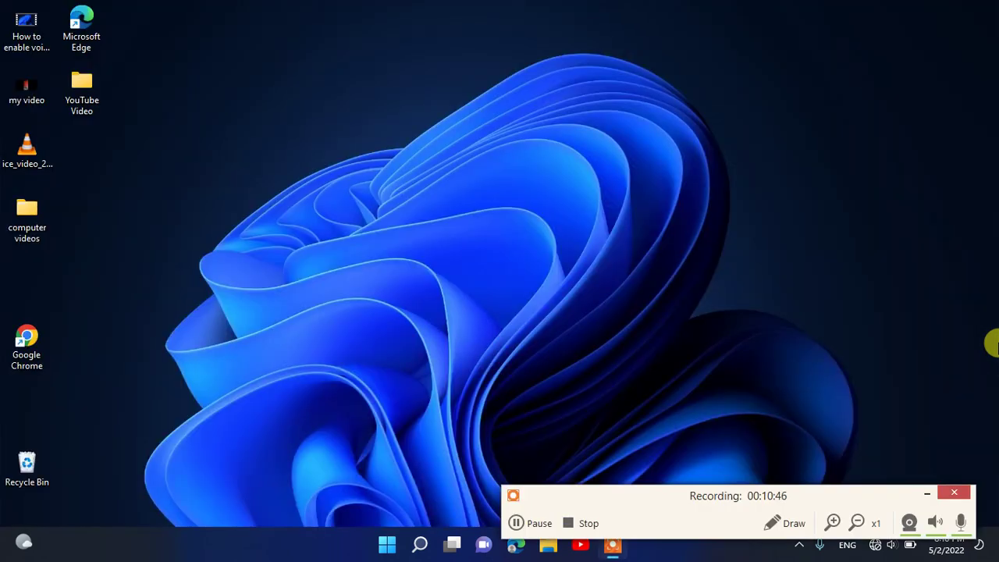
{"action": "key", "text": "F10"}
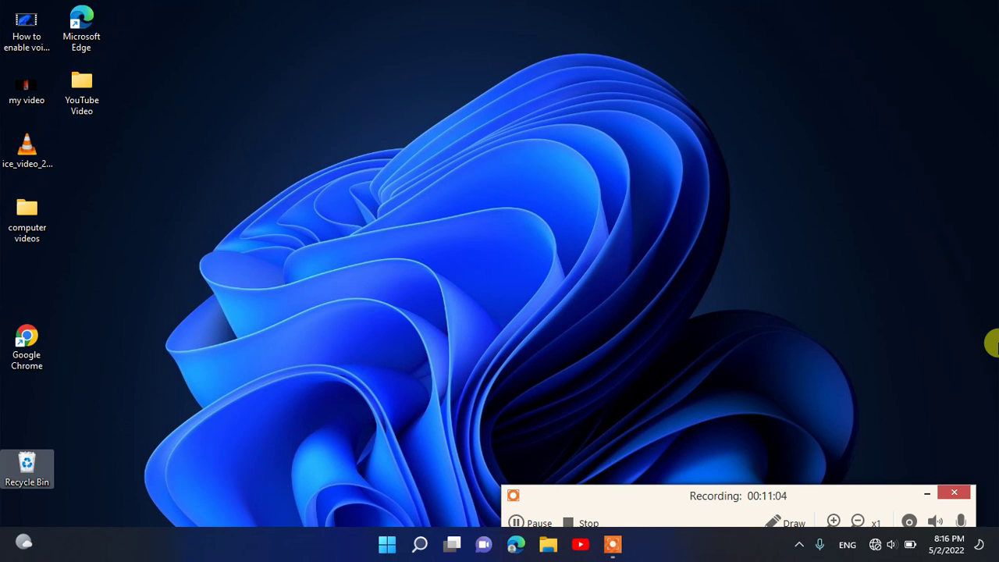
Step: Open Control Panel with the Run command control, search it for "uni" and open the Programs and Features list
{"action": "key", "text": "super+r"}
{"action": "type", "text": "control"}
{"action": "key", "text": "Return"}
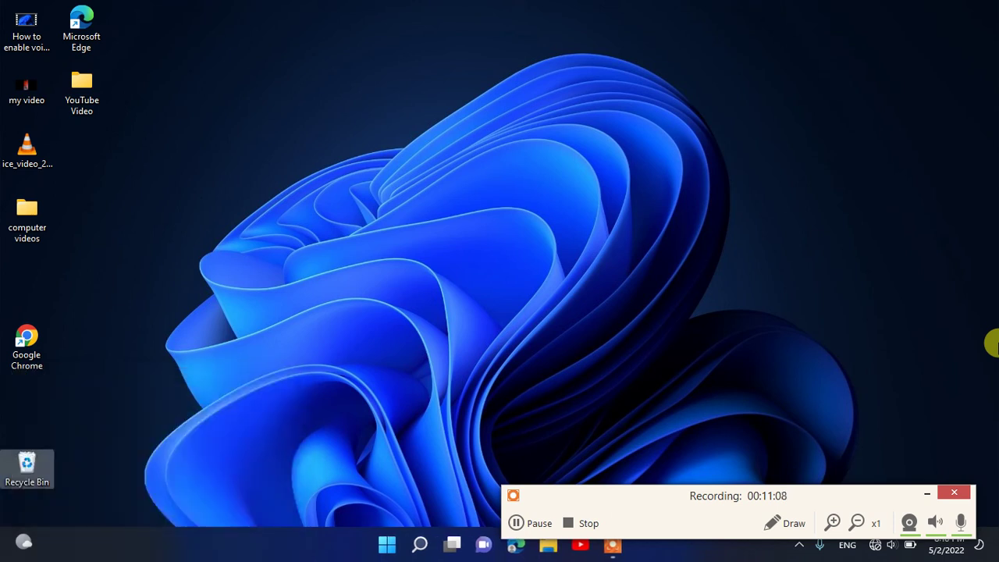
{"action": "key", "text": "ctrl+e"}
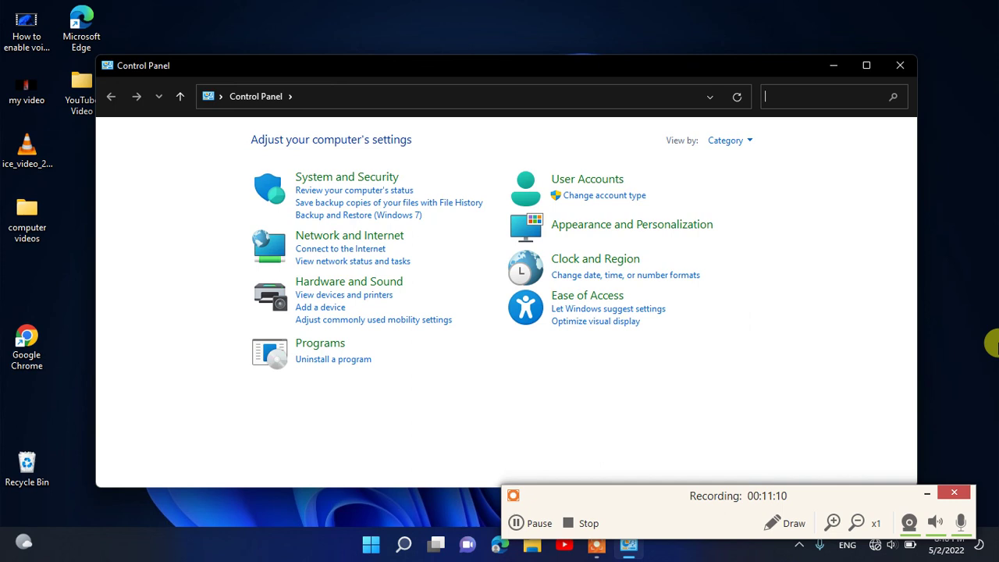
{"action": "type", "text": "uni"}
{"action": "key", "text": "Tab"}
{"action": "key", "text": "Tab"}
{"action": "key", "text": "Return"}
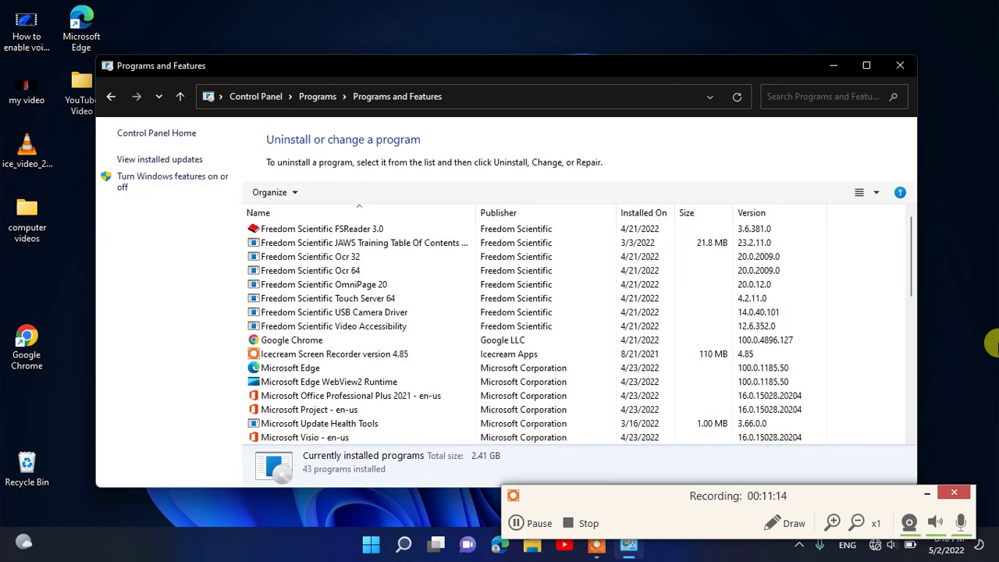
Step: Examine the Freedom Scientific entries from FSReader 3.0 to Ocr 32 in the installed programs list, and close the window
{"action": "key", "text": "Down"}
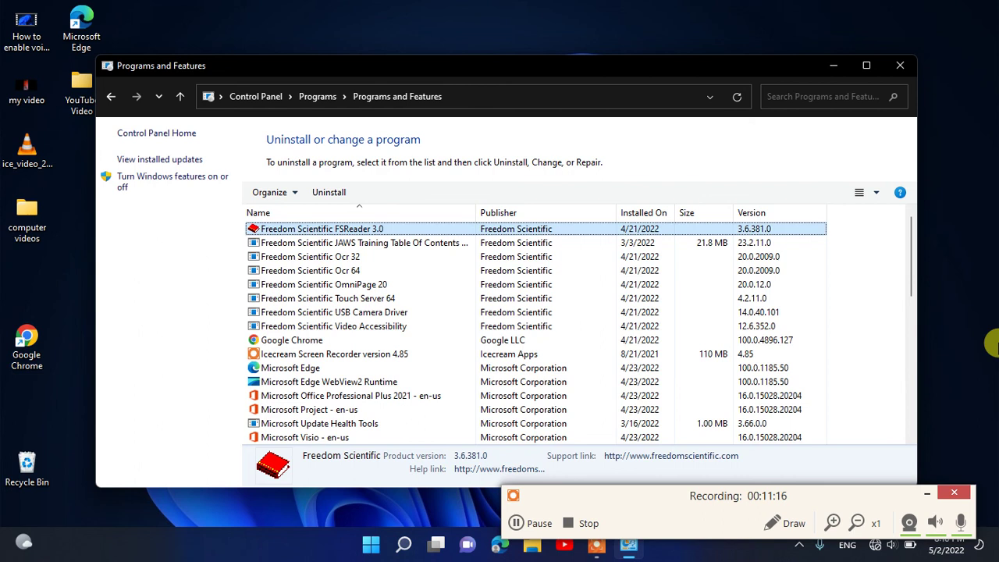
{"action": "key", "text": "Down"}
{"action": "key", "text": "Down"}
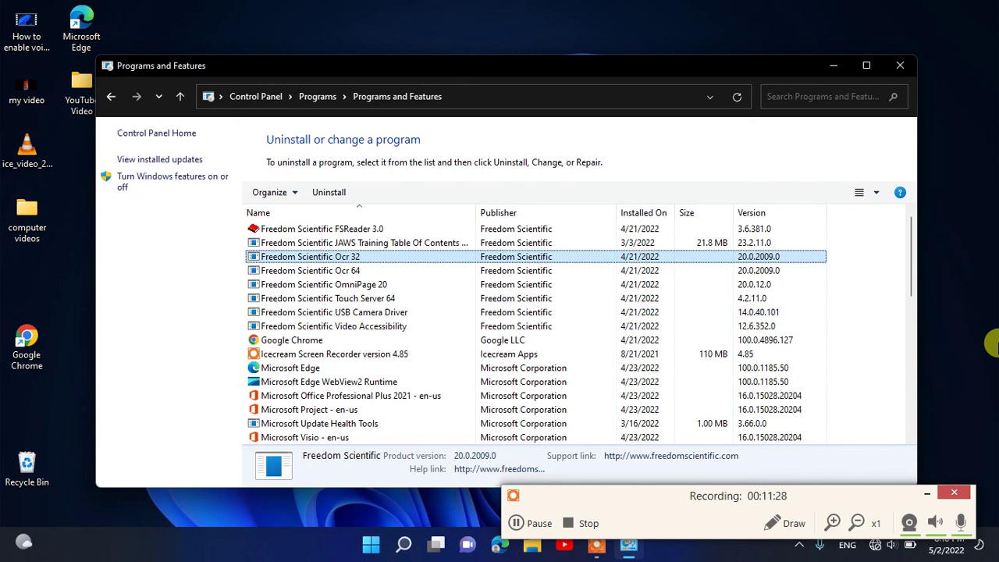
{"action": "key", "text": "alt+F4"}
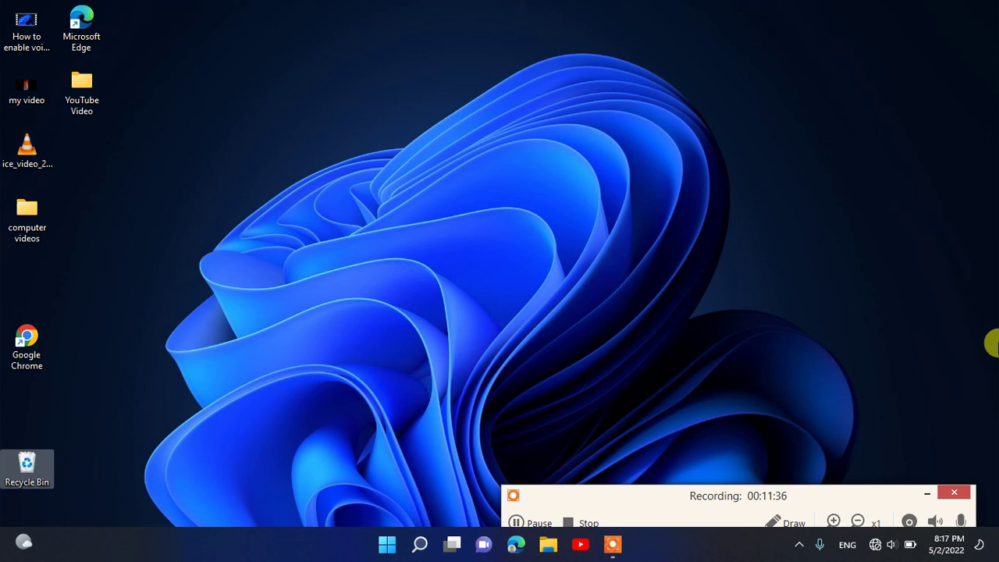
Step: Open the Recent folder with the Run command recent, check it for leftover items and close it
{"action": "key", "text": "super+r"}
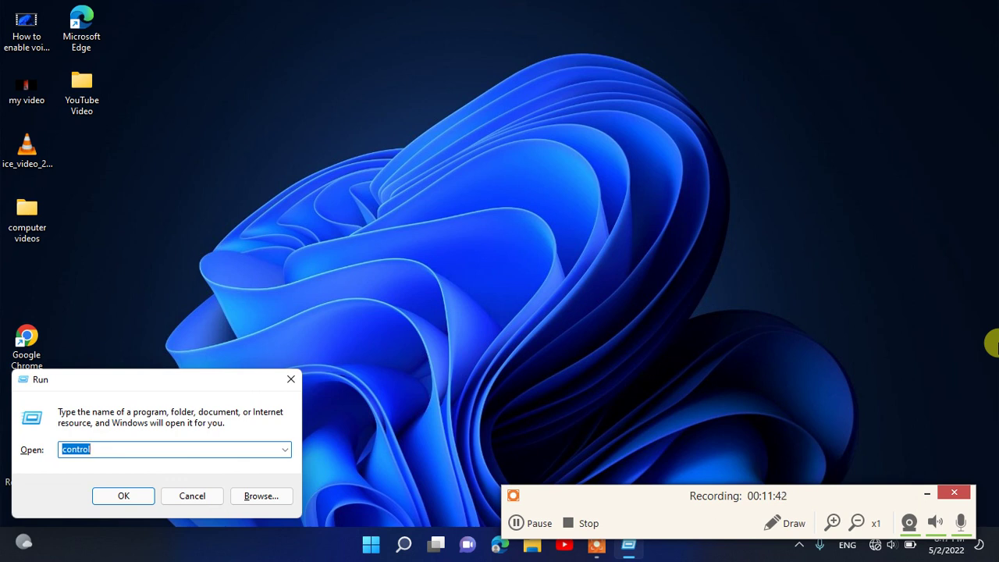
{"action": "type", "text": "recen"}
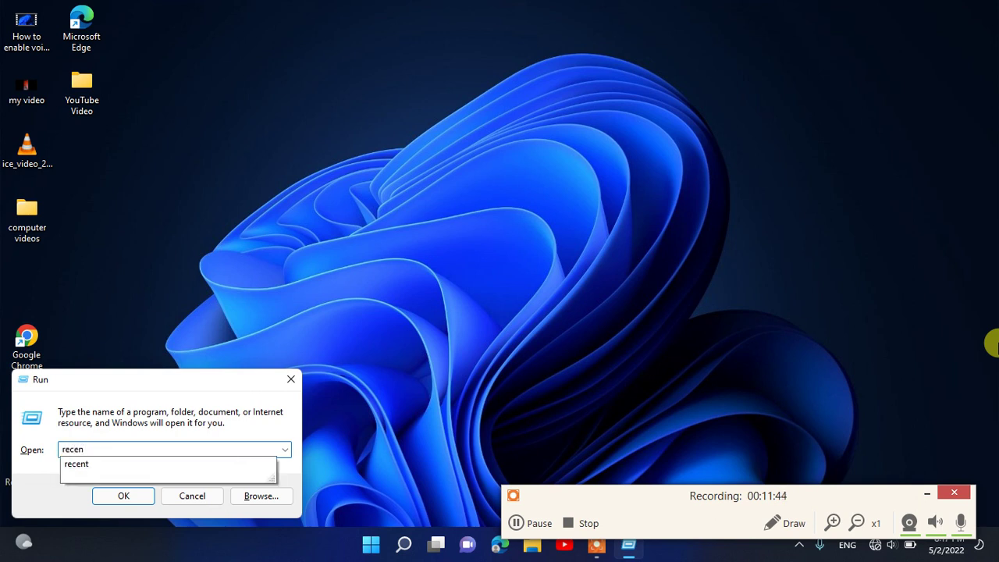
{"action": "type", "text": "t"}
{"action": "key", "text": "Return"}
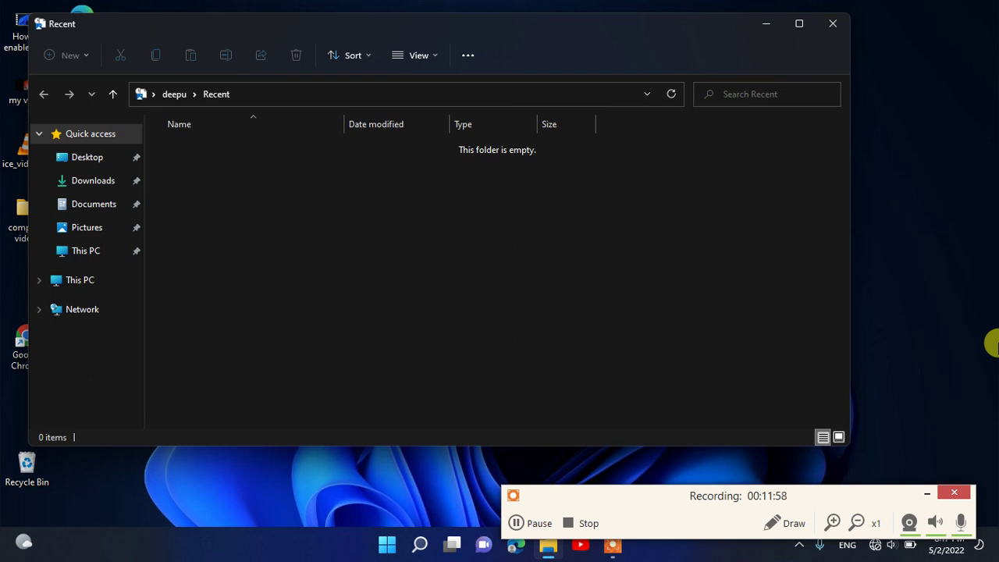
{"action": "key", "text": "alt+space"}
{"action": "key", "text": "Up"}
{"action": "key", "text": "Return"}
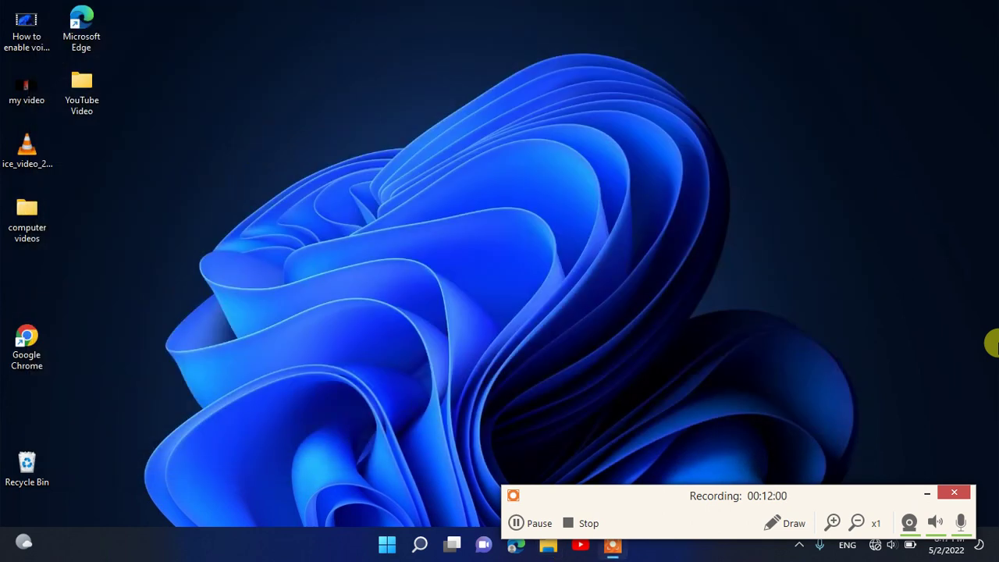